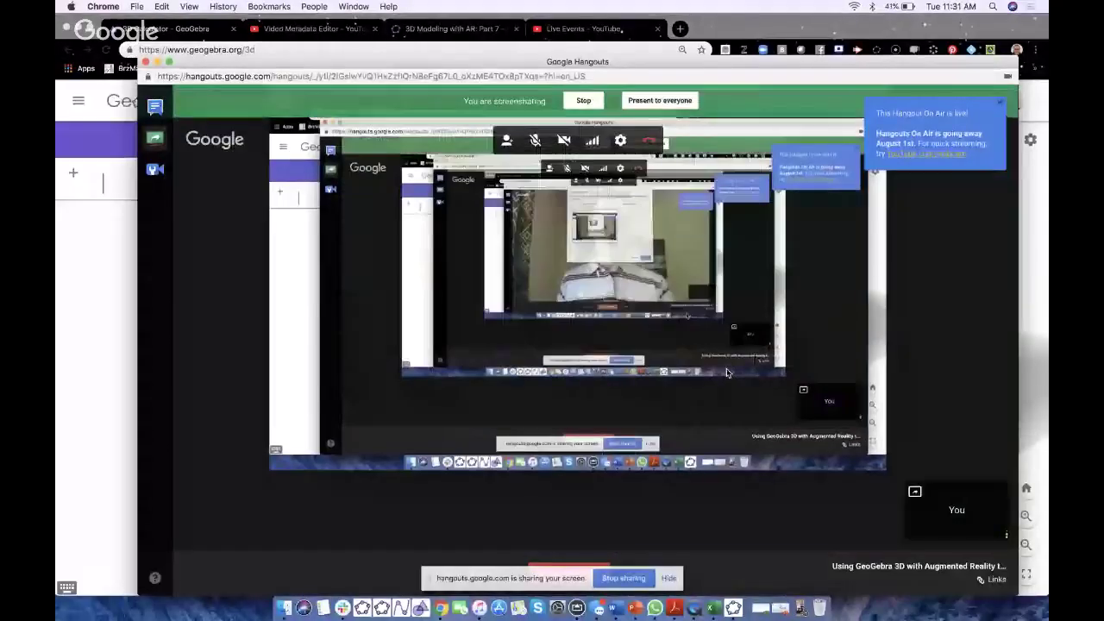
Enter f(x) = x, 0 < x < 4 to graph a short segment from the origin.
click(158, 63)
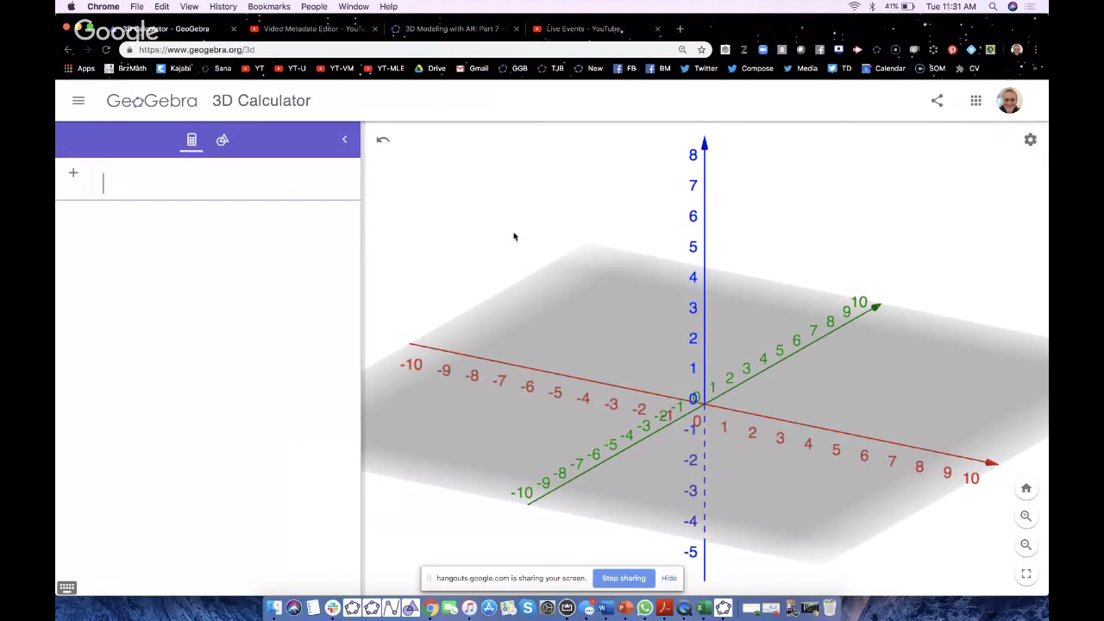
mouse_move(512, 238)
mouse_down()
mouse_move(499, 241)
mouse_move(513, 240)
mouse_up()
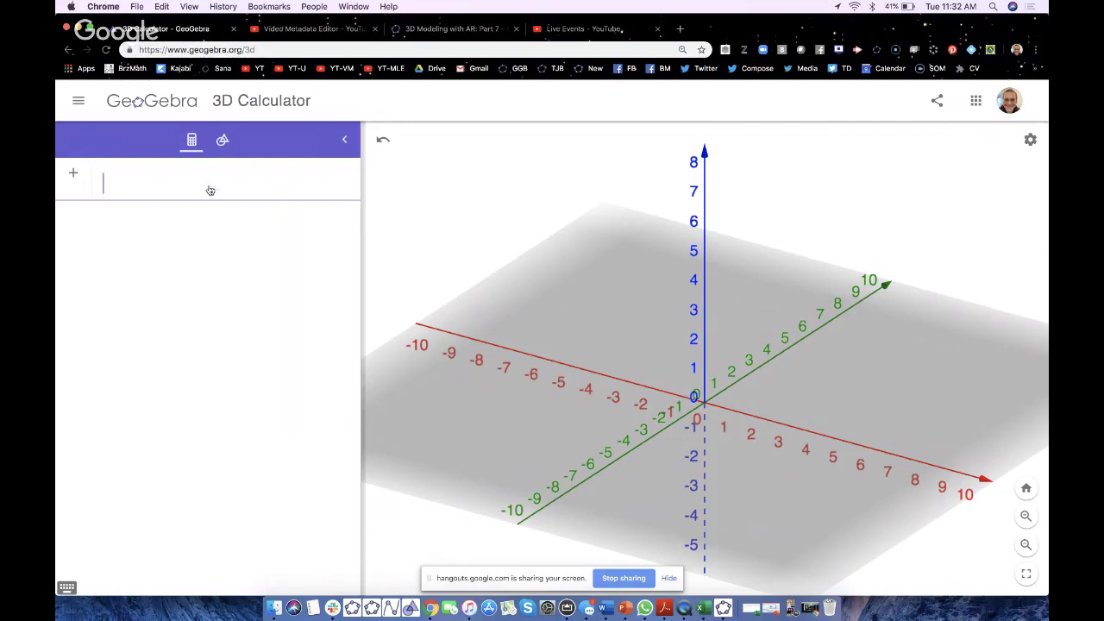
text(f(x) )
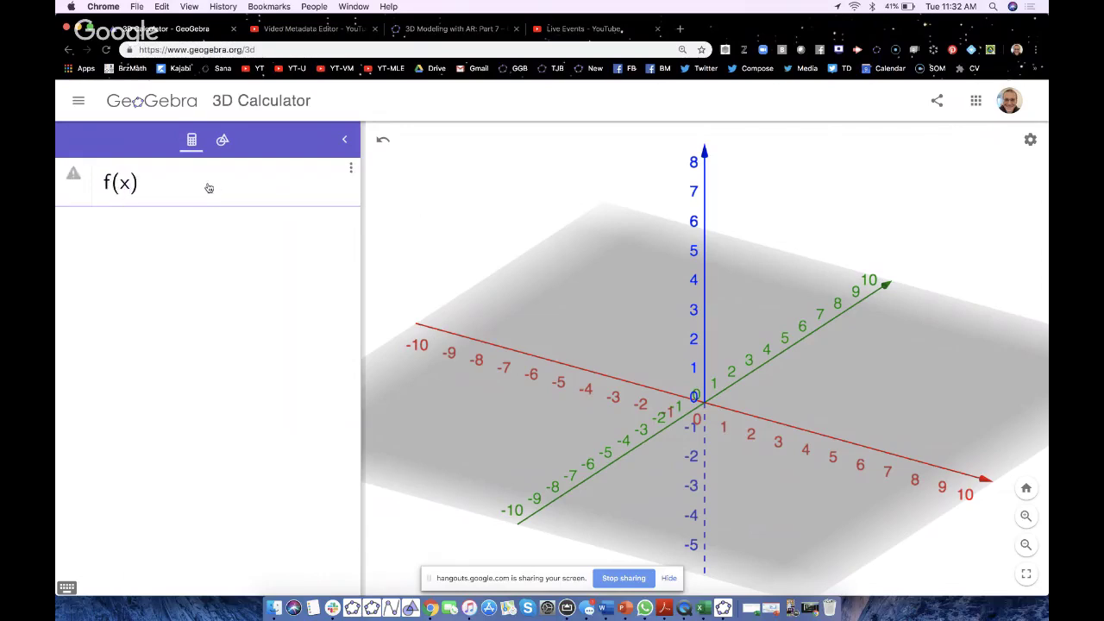
text(= x, )
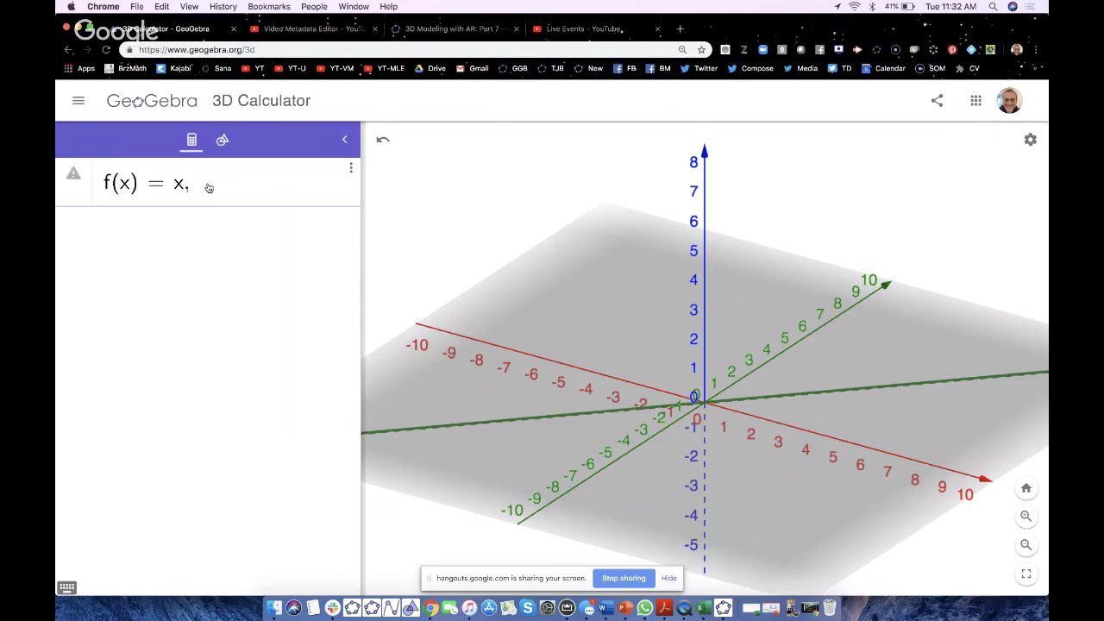
text(0 < )
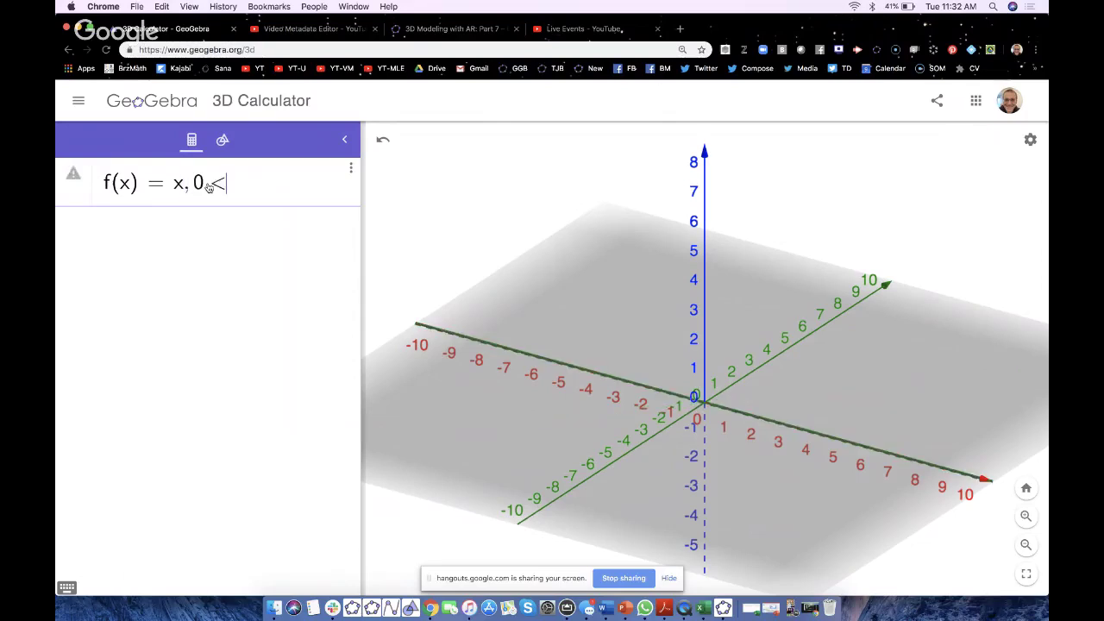
text(x < 4)
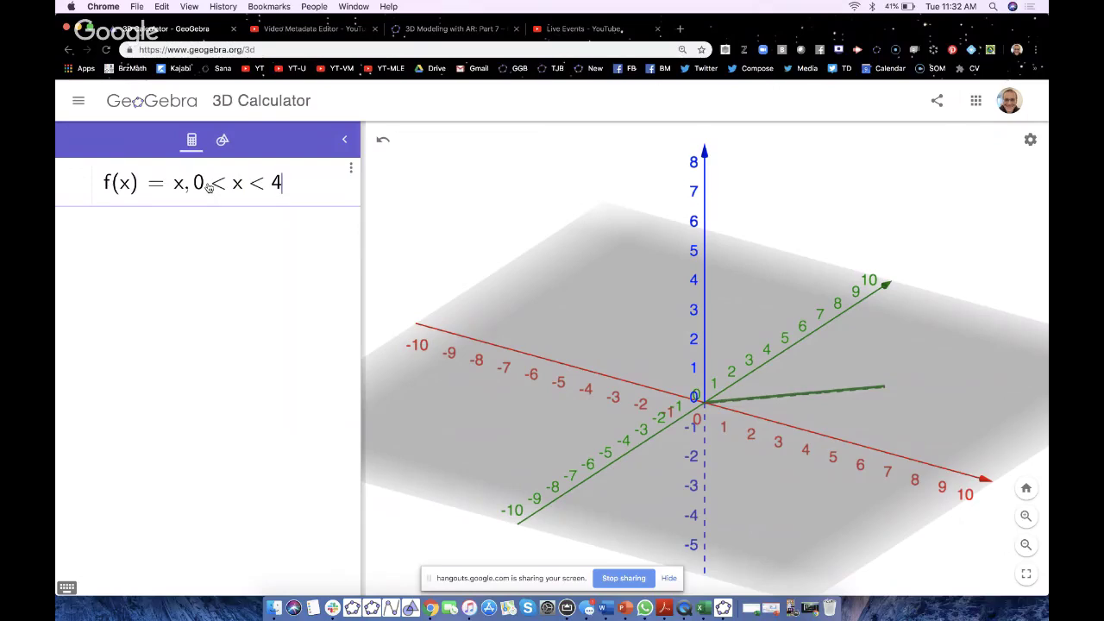
key(Return)
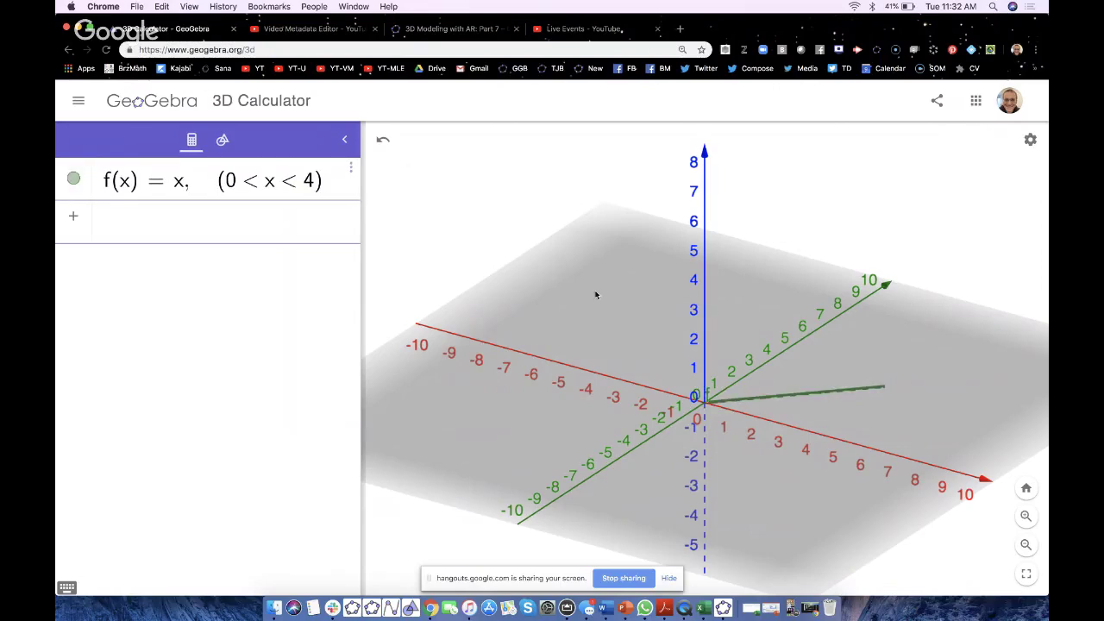
mouse_move(594, 293)
mouse_down()
mouse_move(615, 338)
mouse_move(610, 314)
mouse_move(571, 287)
mouse_move(615, 338)
mouse_move(608, 314)
mouse_move(618, 340)
mouse_move(595, 296)
mouse_up()
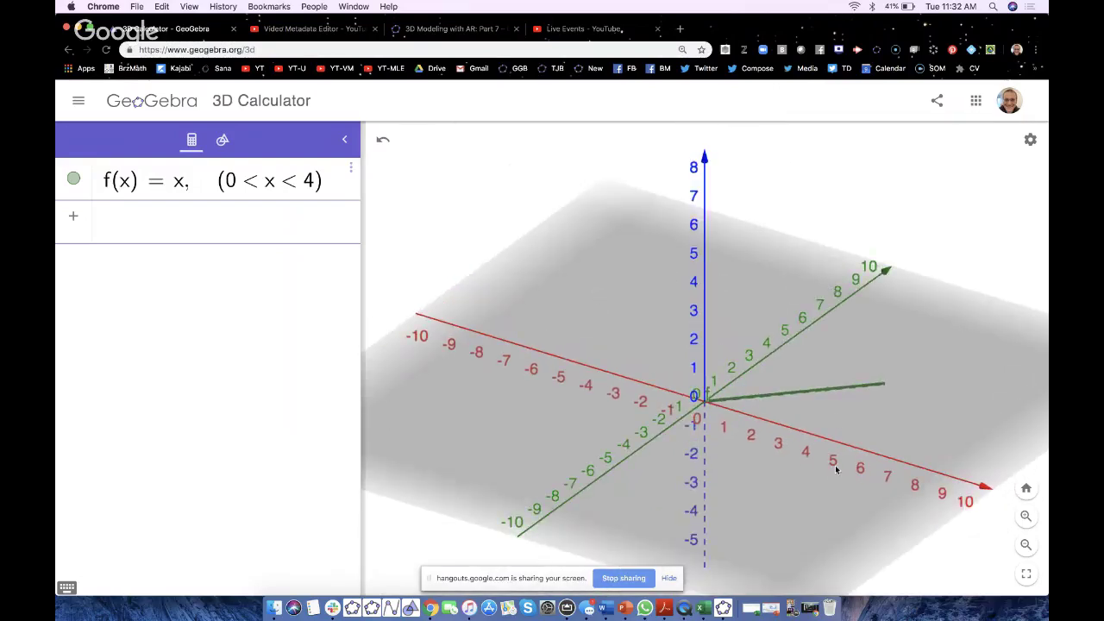
Rotate the 3D view to look down from above.
mouse_move(604, 289)
mouse_down()
mouse_move(604, 313)
mouse_move(625, 343)
mouse_move(599, 298)
mouse_move(608, 288)
mouse_up()
text(n)
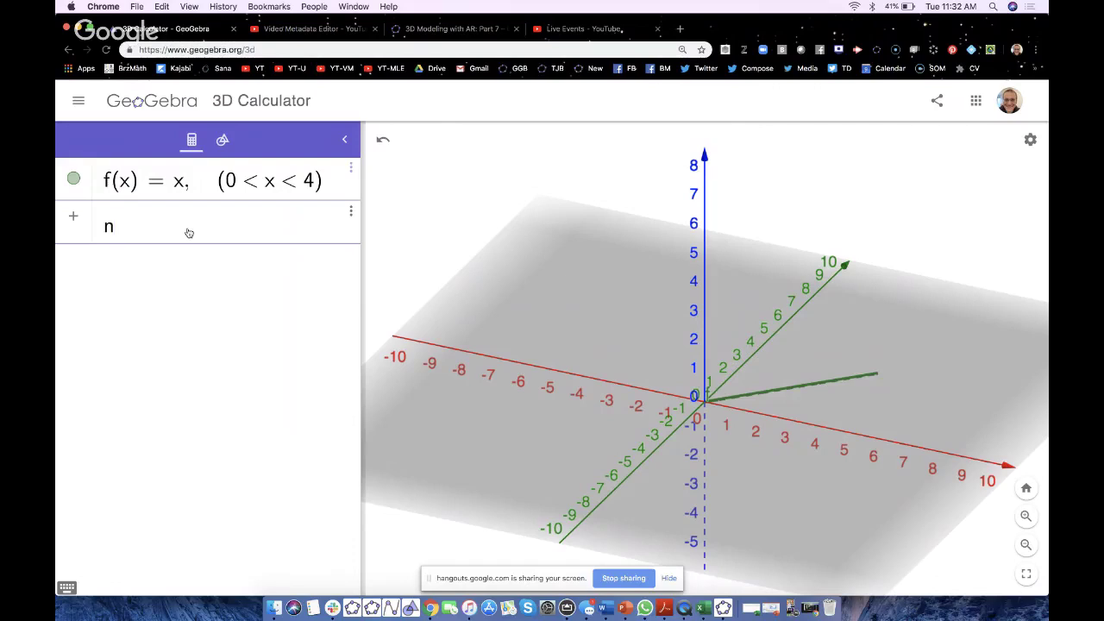
Create slider n with minimum 0deg, maximum 360deg and increment 1deg.
key(Return)
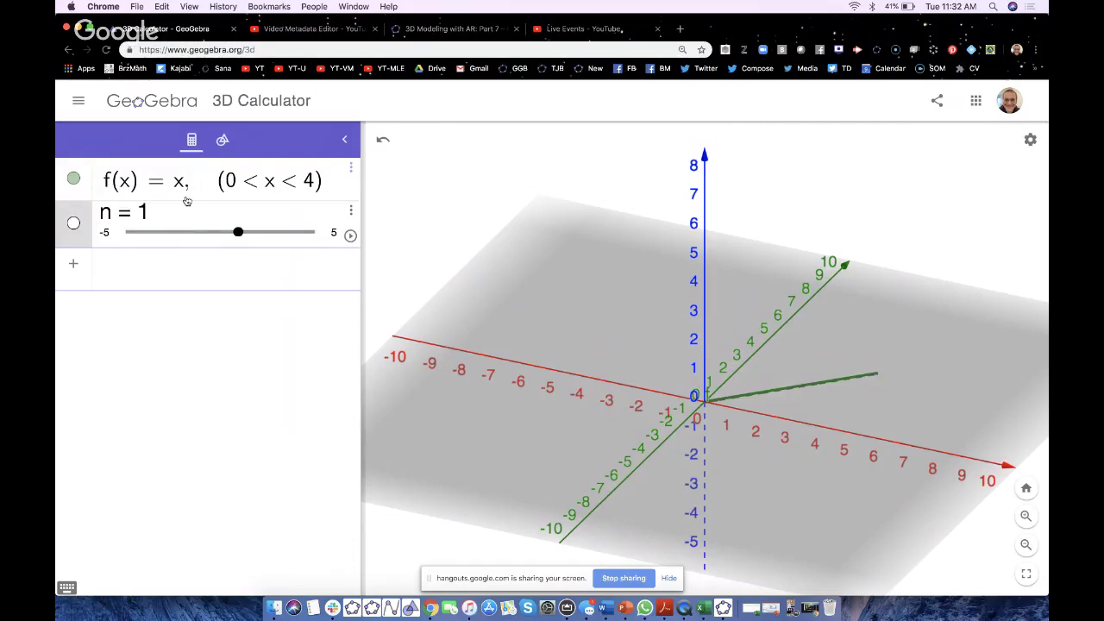
click(114, 236)
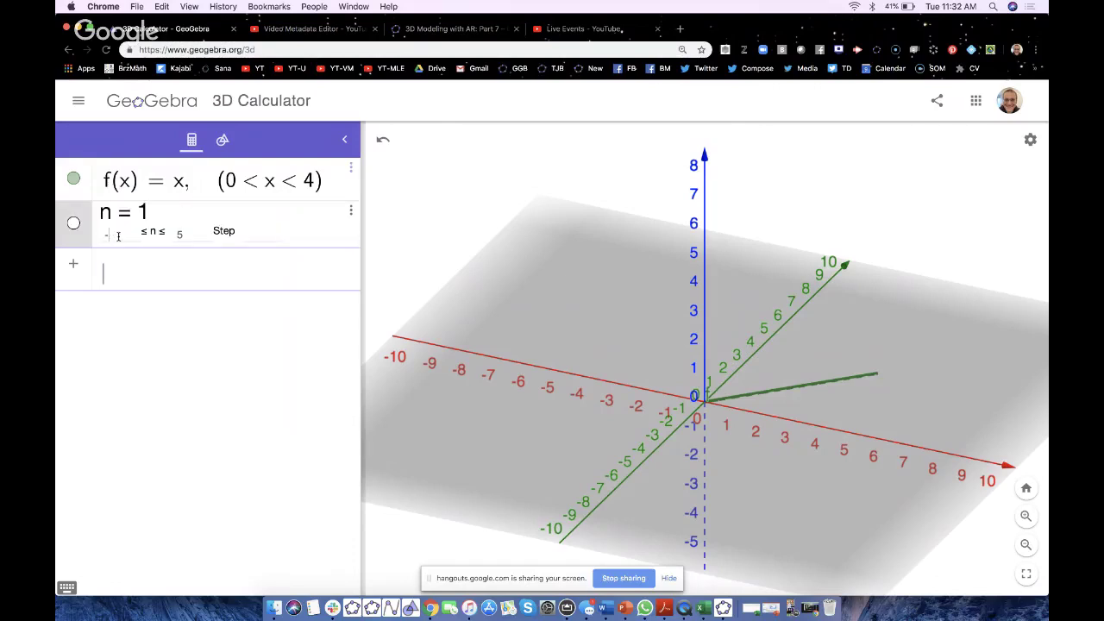
ctrl+scroll(117, 215, up, 5)
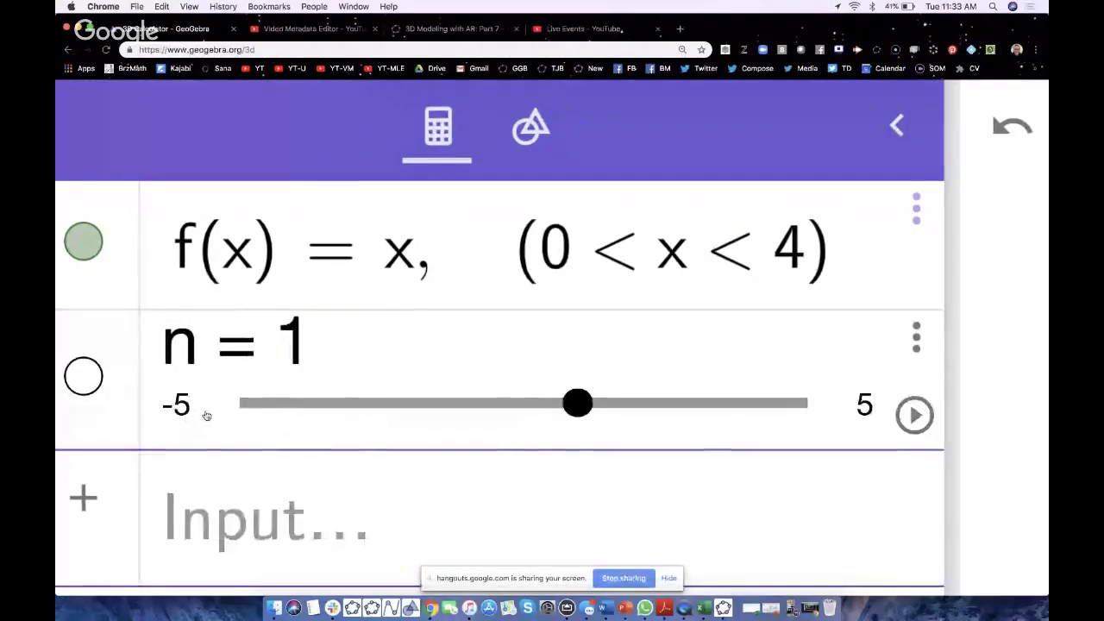
click(203, 414)
text(0deg)
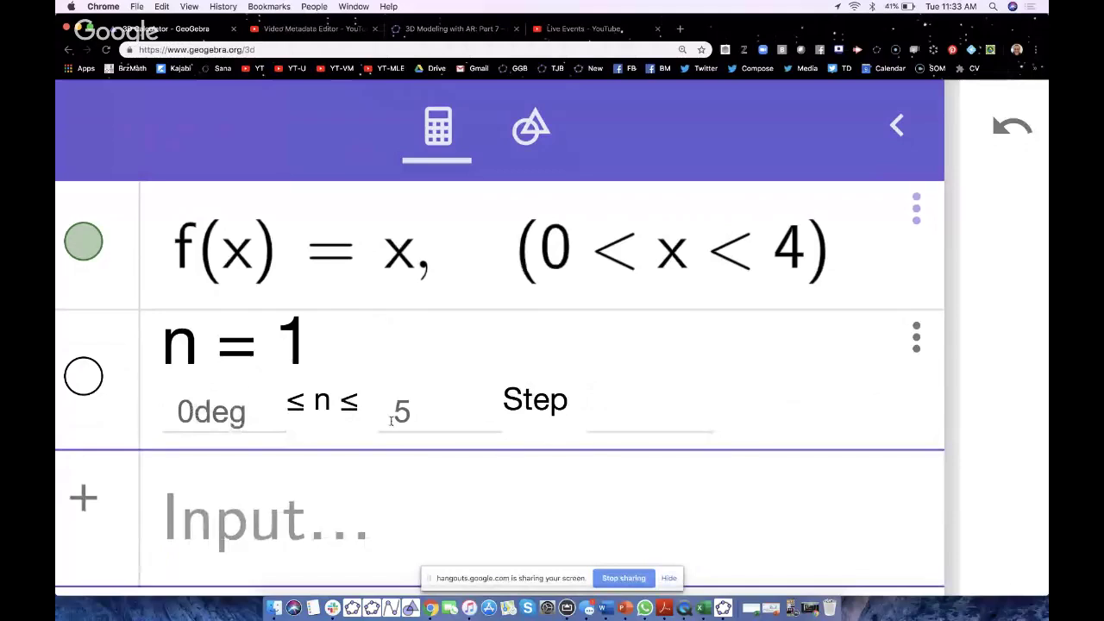
click(404, 412)
key(BackSpace)
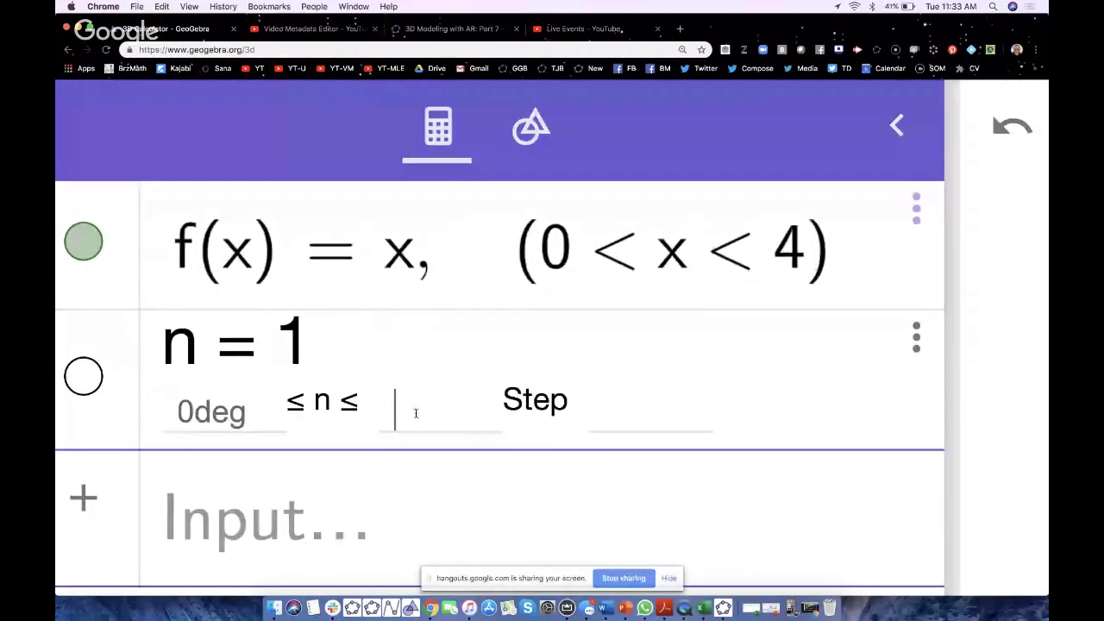
text(360deg)
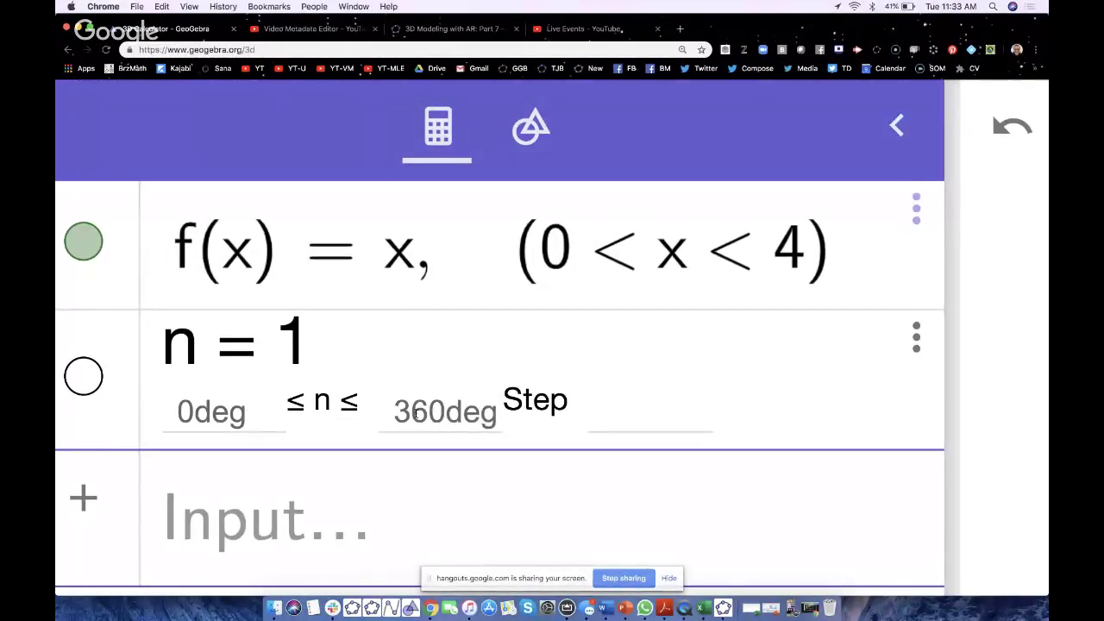
click(598, 409)
text(1degh)
key(BackSpace)
key(Return)
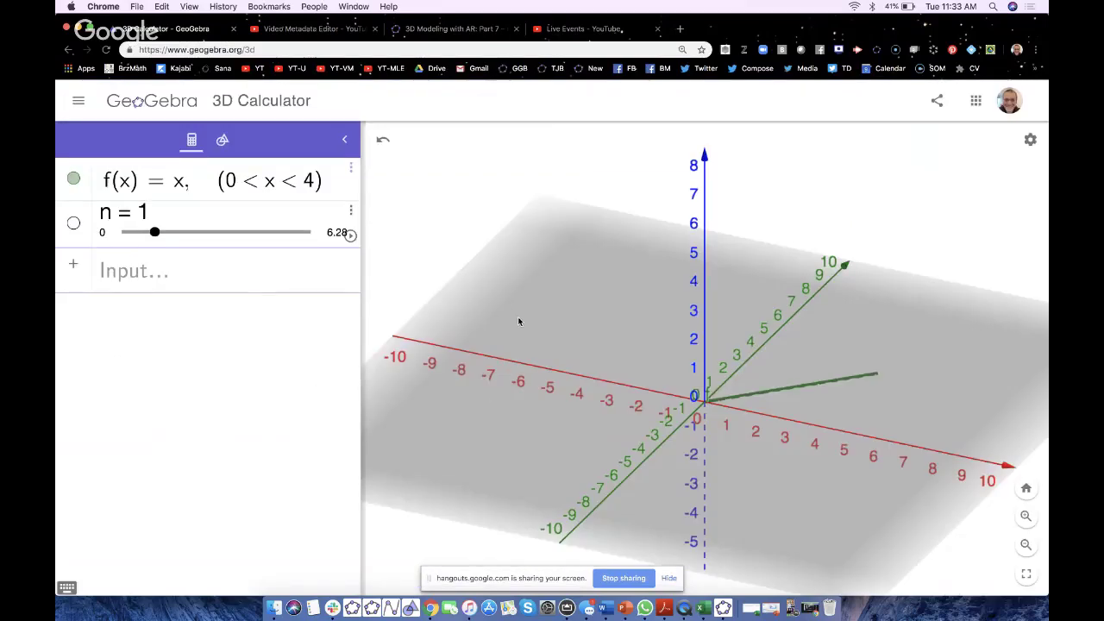
mouse_move(519, 321)
mouse_down()
mouse_move(511, 309)
mouse_move(516, 322)
mouse_up()
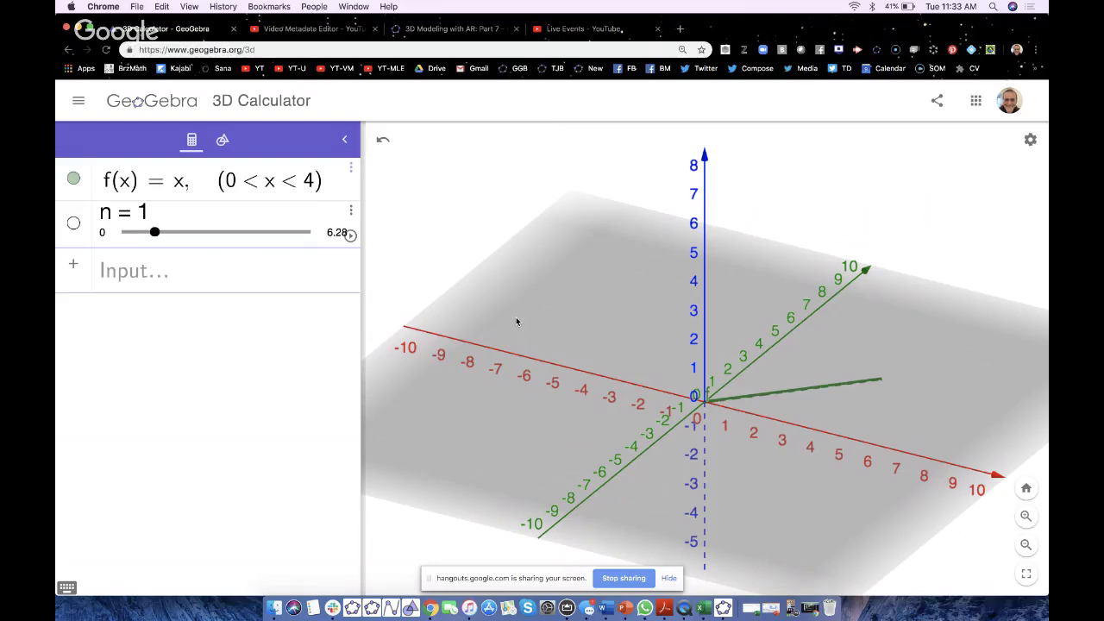
Set slider n to 1.41 and widen the algebra panel beside the 3D view.
drag(545, 293, 535, 291)
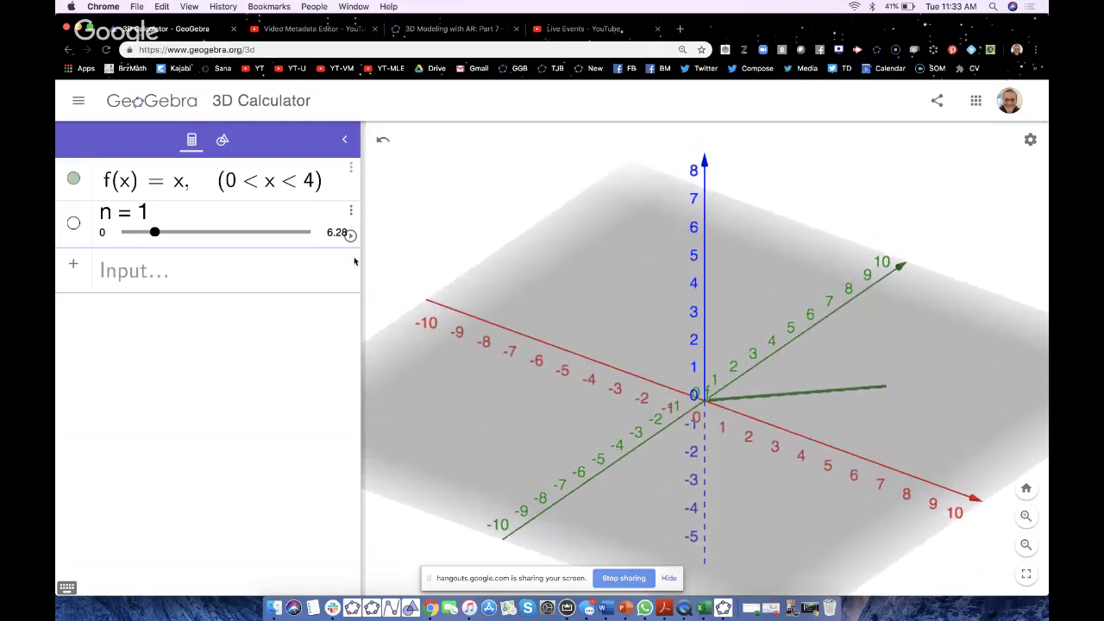
mouse_move(155, 234)
mouse_down()
mouse_move(138, 233)
mouse_move(165, 233)
mouse_up()
mouse_move(463, 233)
mouse_down()
mouse_move(487, 267)
mouse_move(475, 239)
mouse_up()
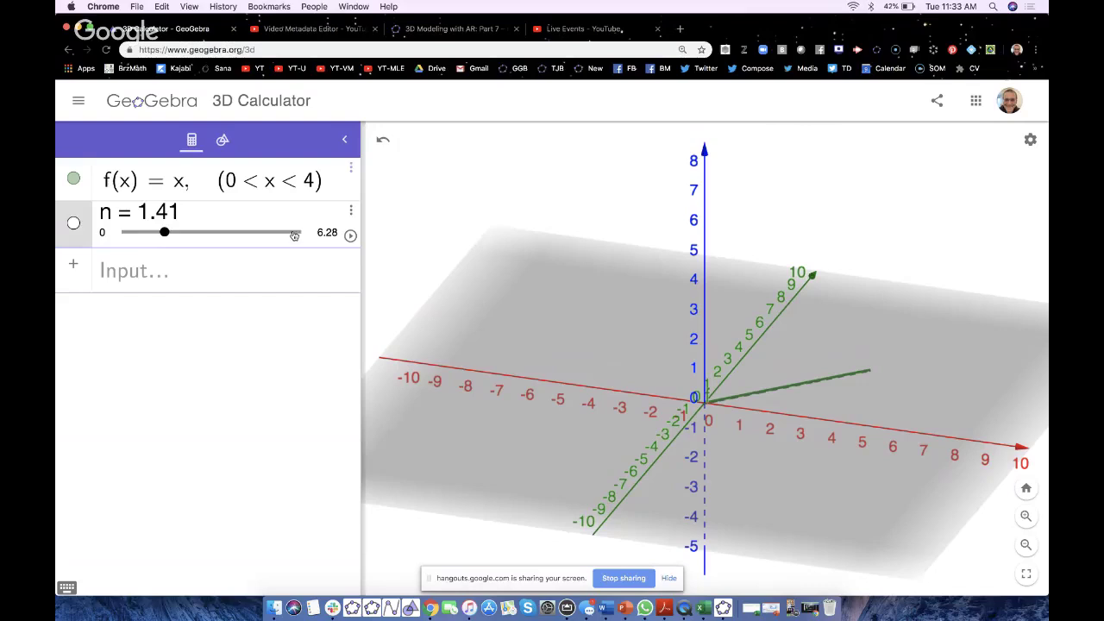
drag(360, 258, 479, 261)
click(168, 268)
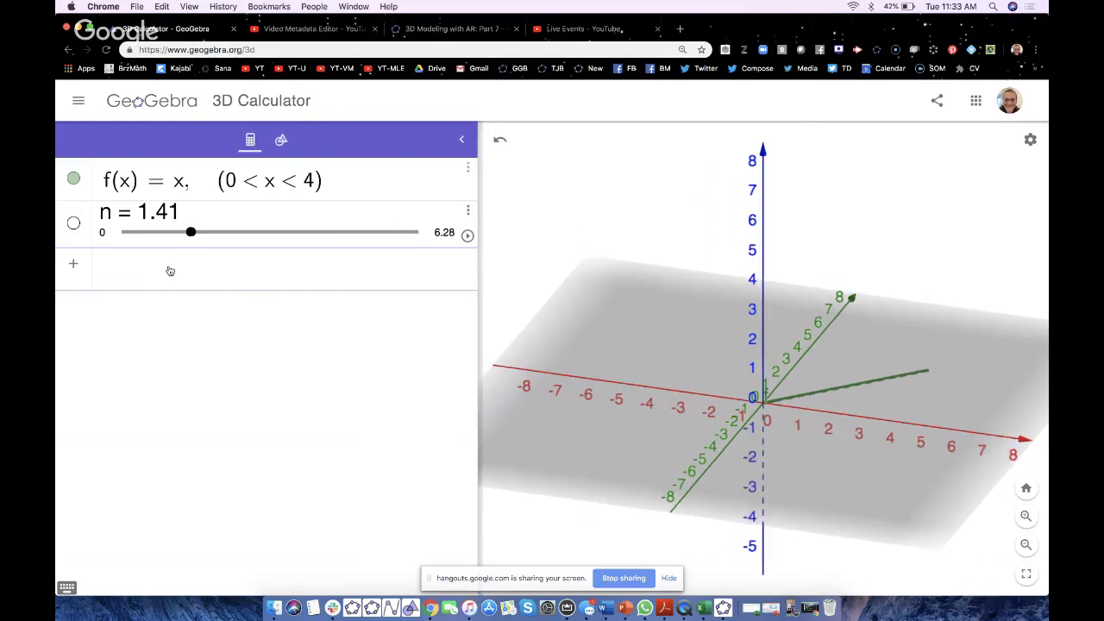
Enter Surface(f, n, xAxis) to revolve f about the x-axis as surface a.
key(super+equal)
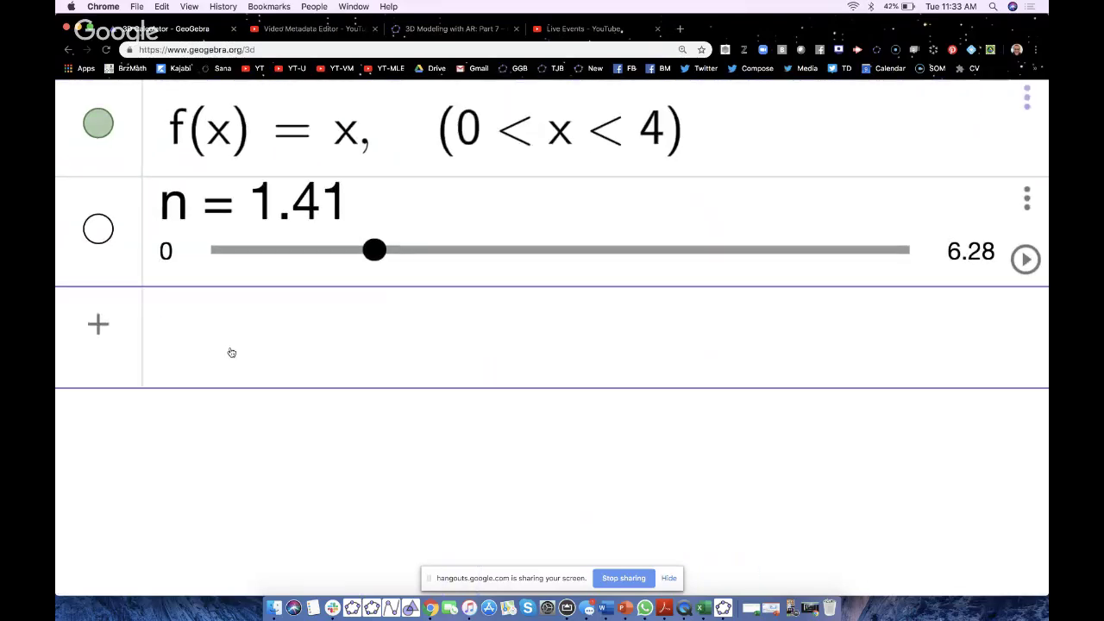
text(surface)
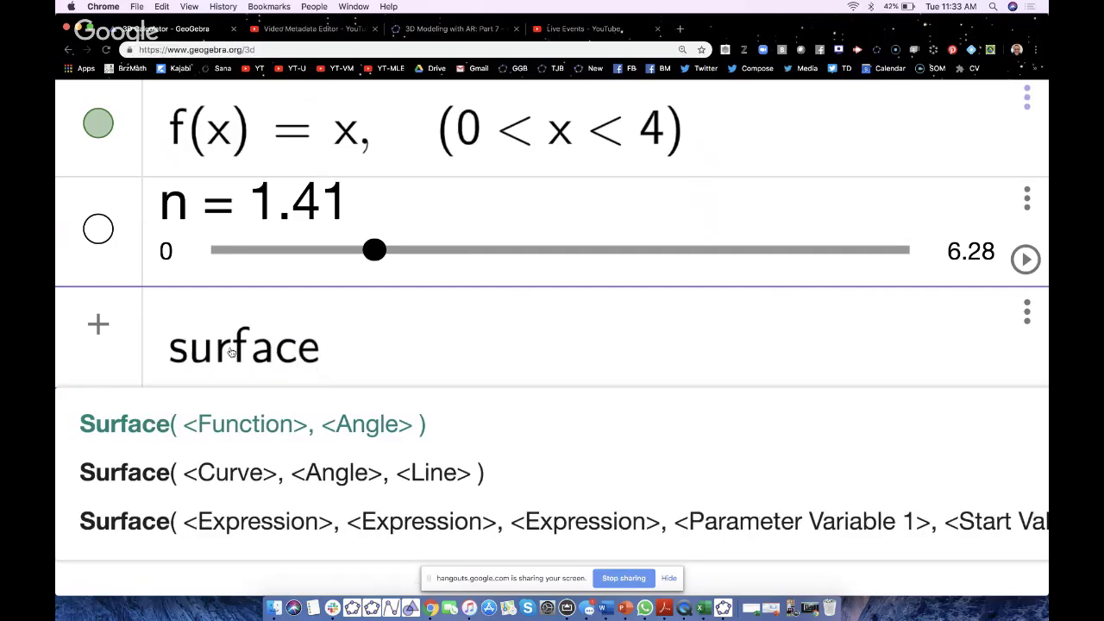
text(()
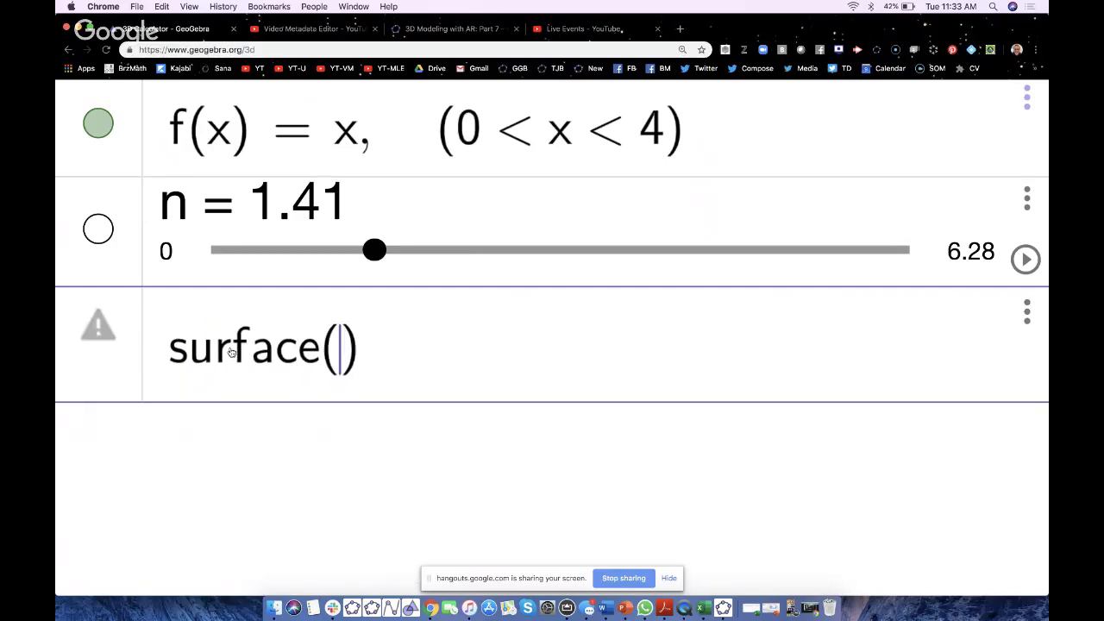
text(f)
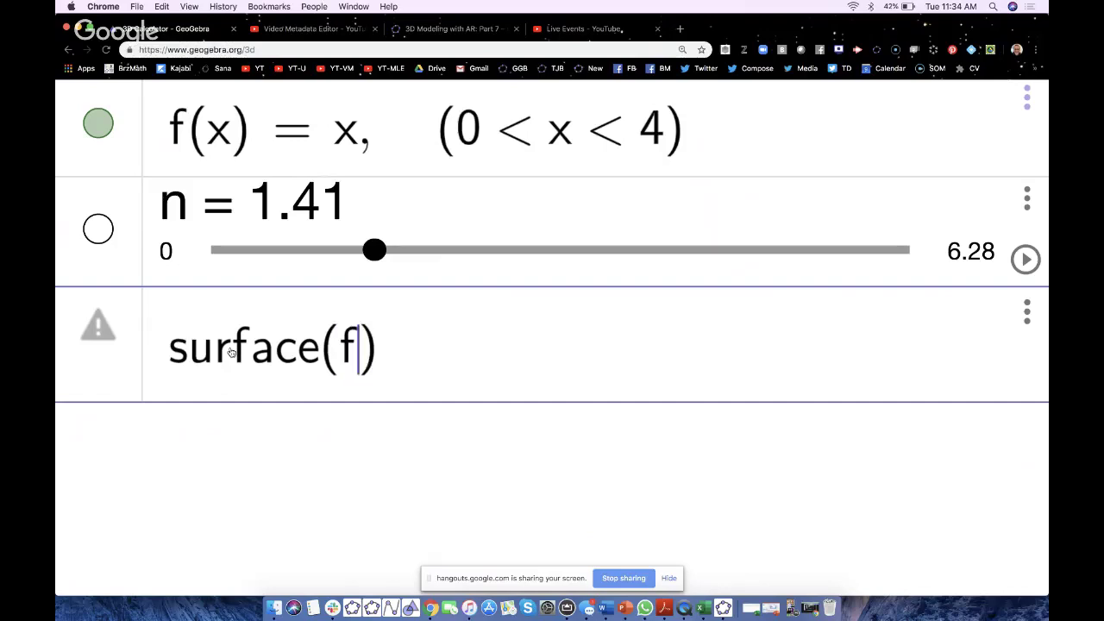
text(, )
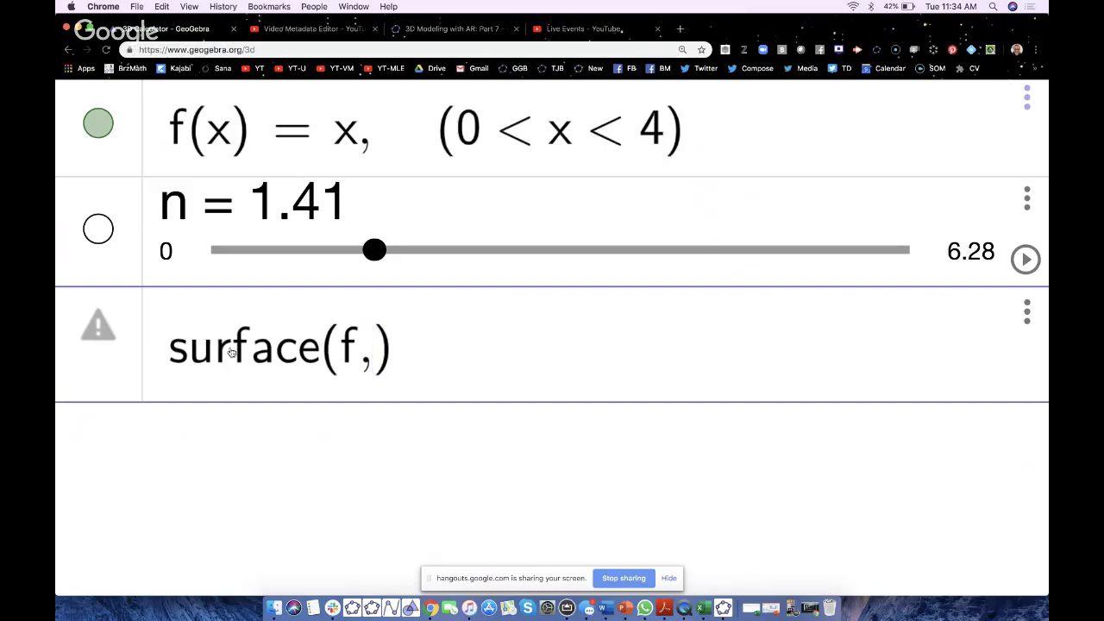
text(n)
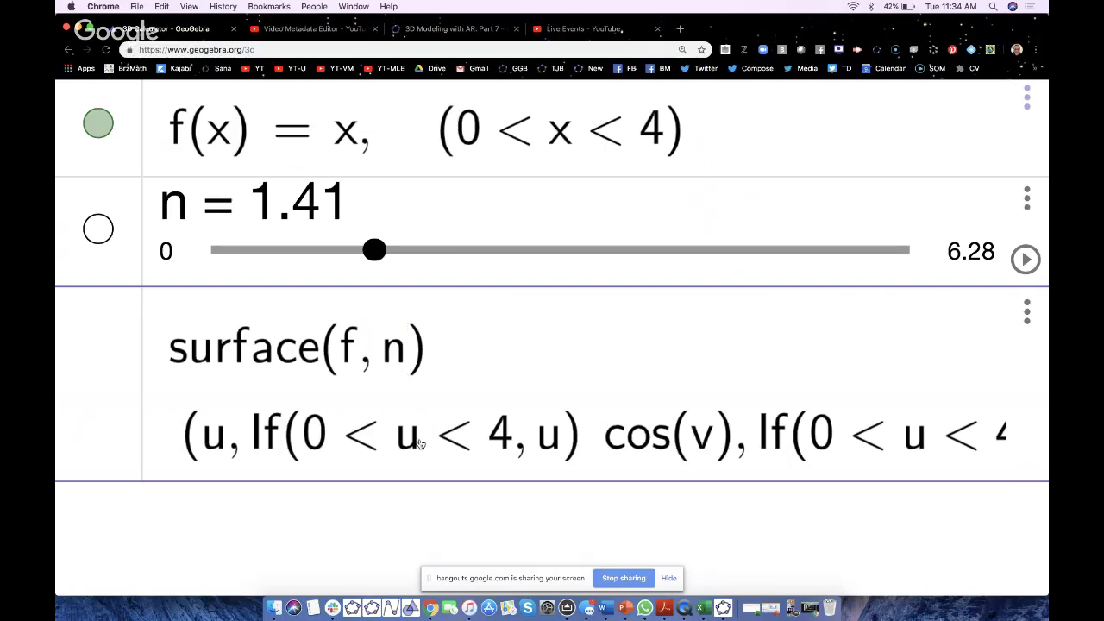
text(, )
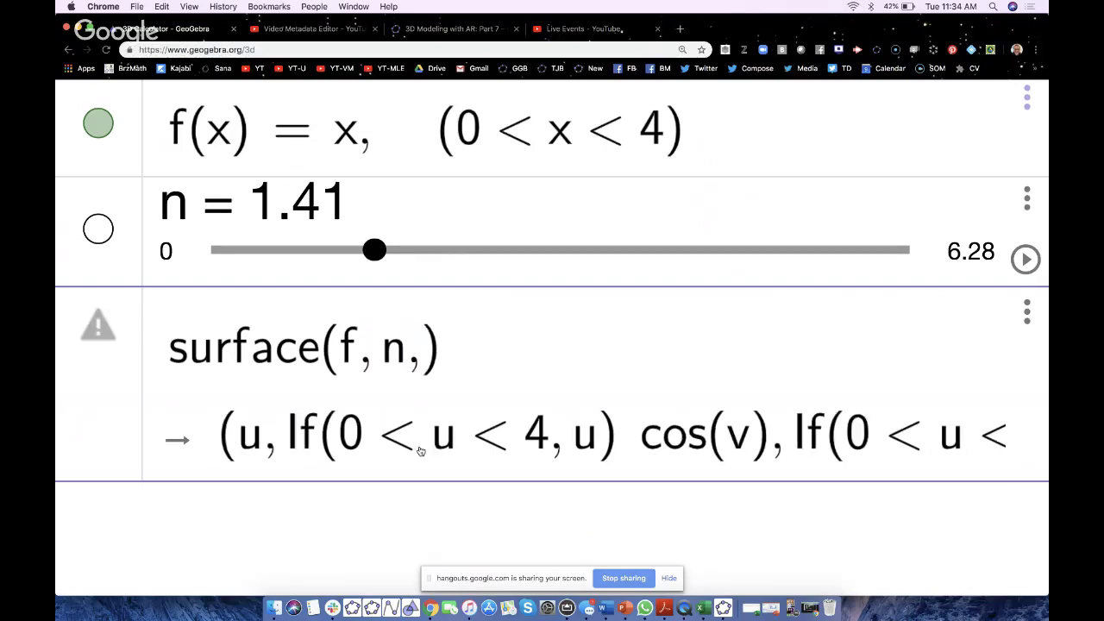
text(xA)
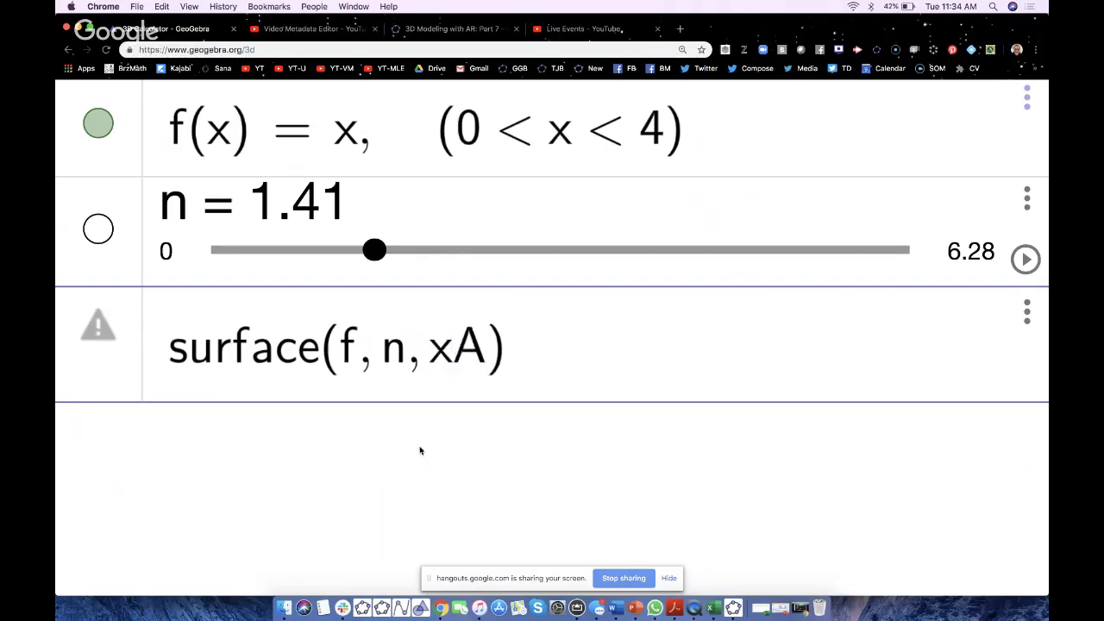
text(xis)
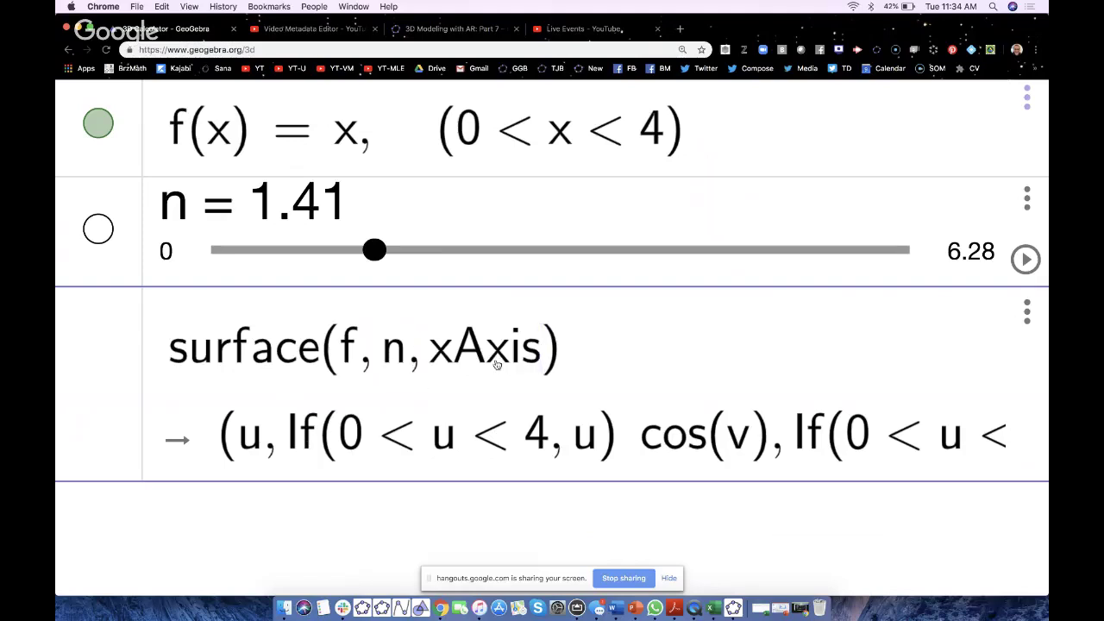
key(Return)
key(super+0)
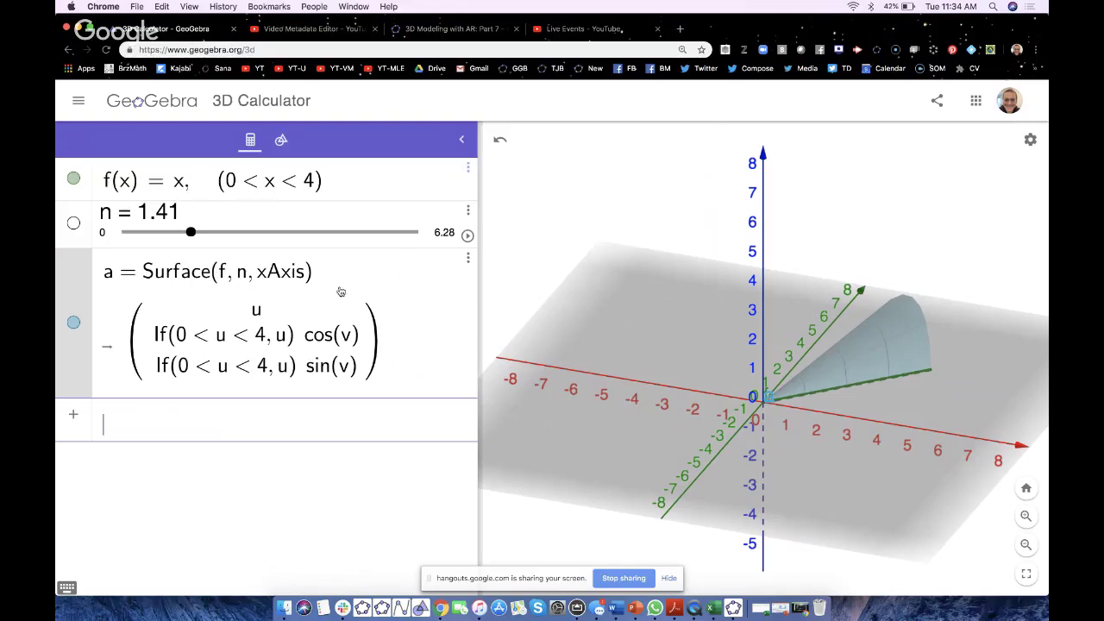
Sweep slider n up, then back to 0, collapsing surface a to line f.
mouse_move(191, 232)
mouse_down()
mouse_move(403, 217)
mouse_move(414, 226)
mouse_up()
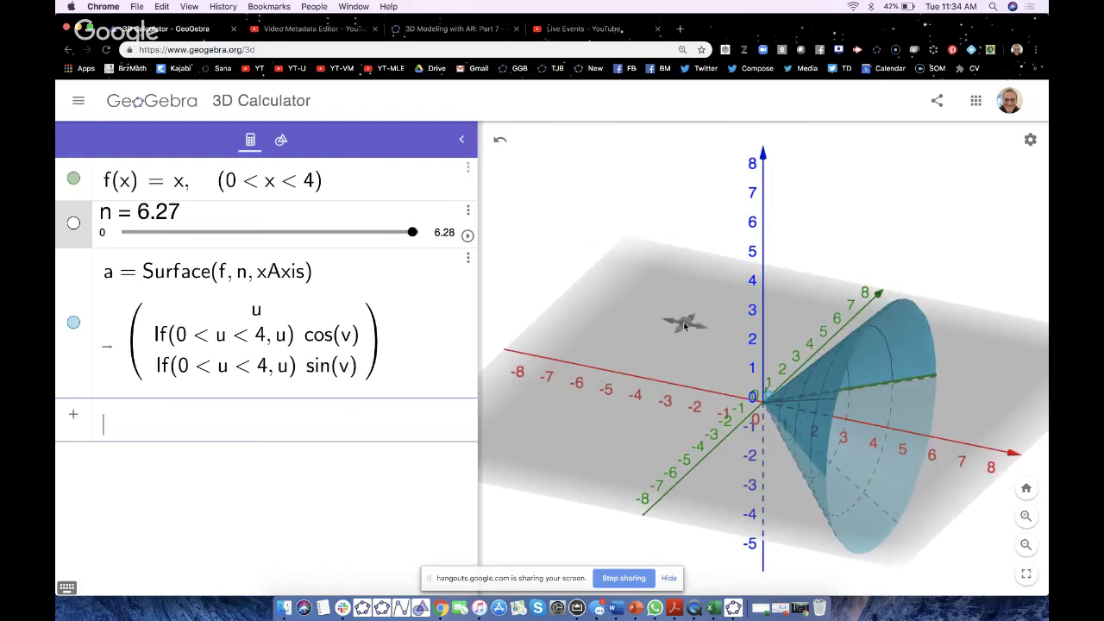
drag(684, 325, 586, 302)
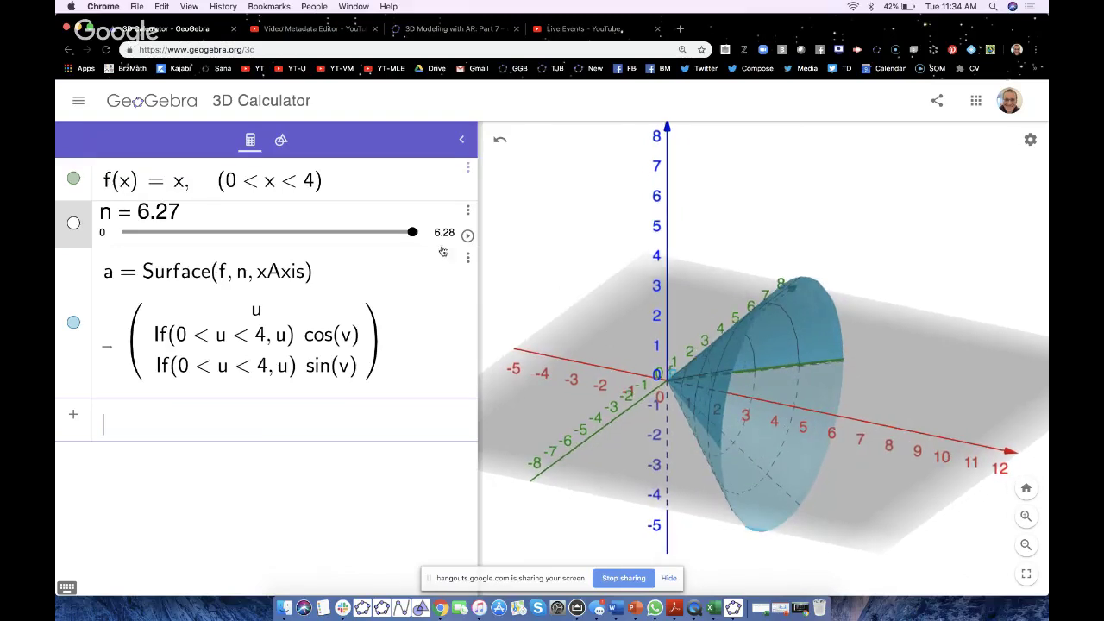
drag(413, 232, 125, 220)
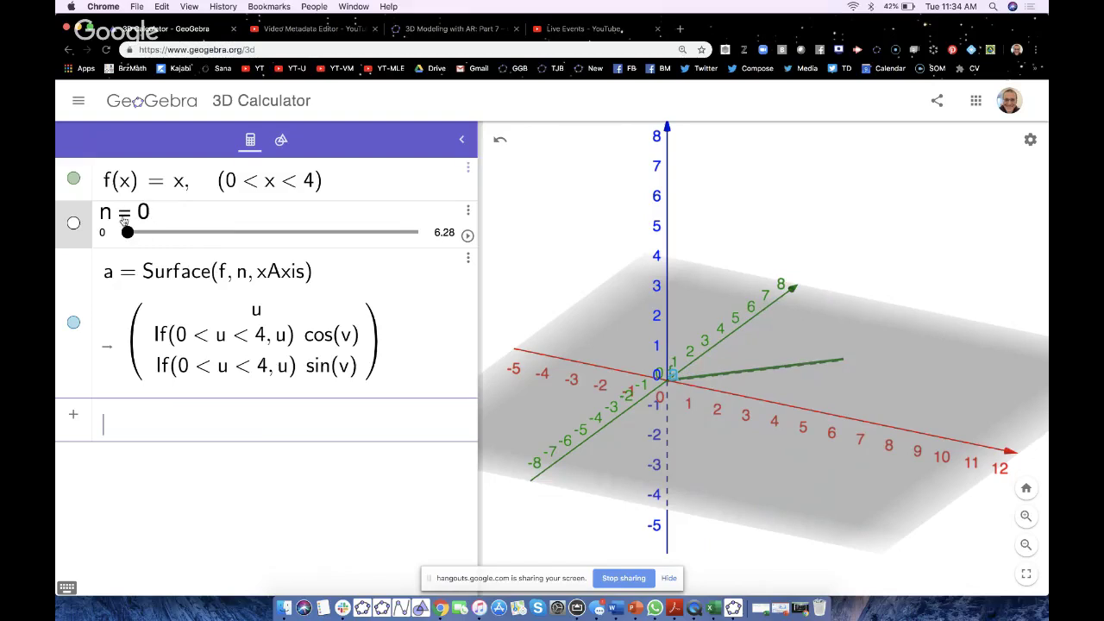
drag(572, 282, 576, 289)
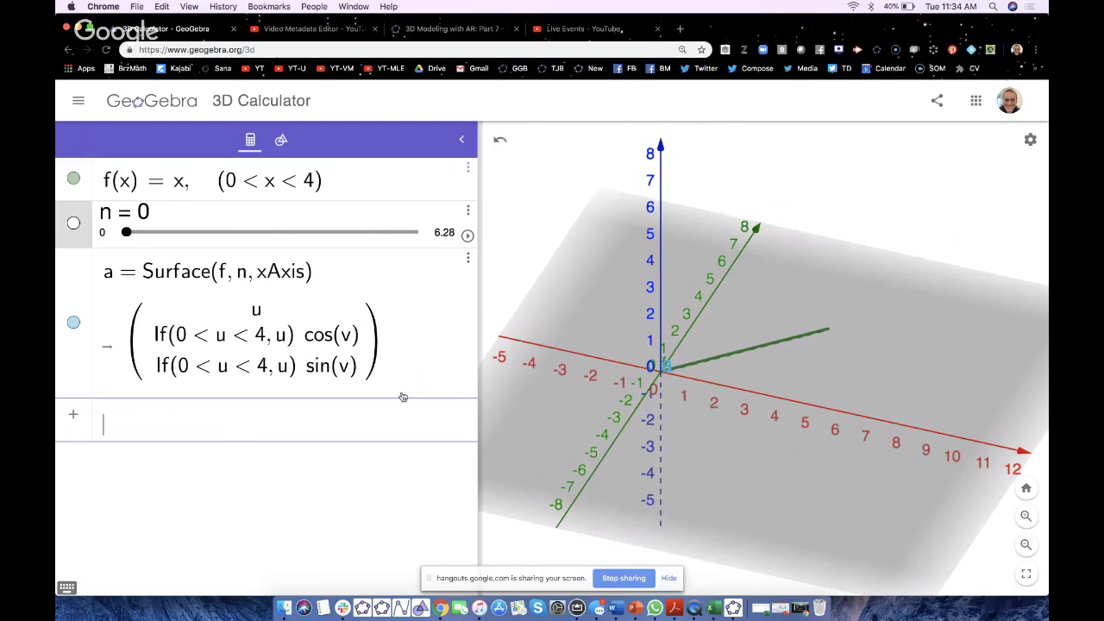
click(187, 190)
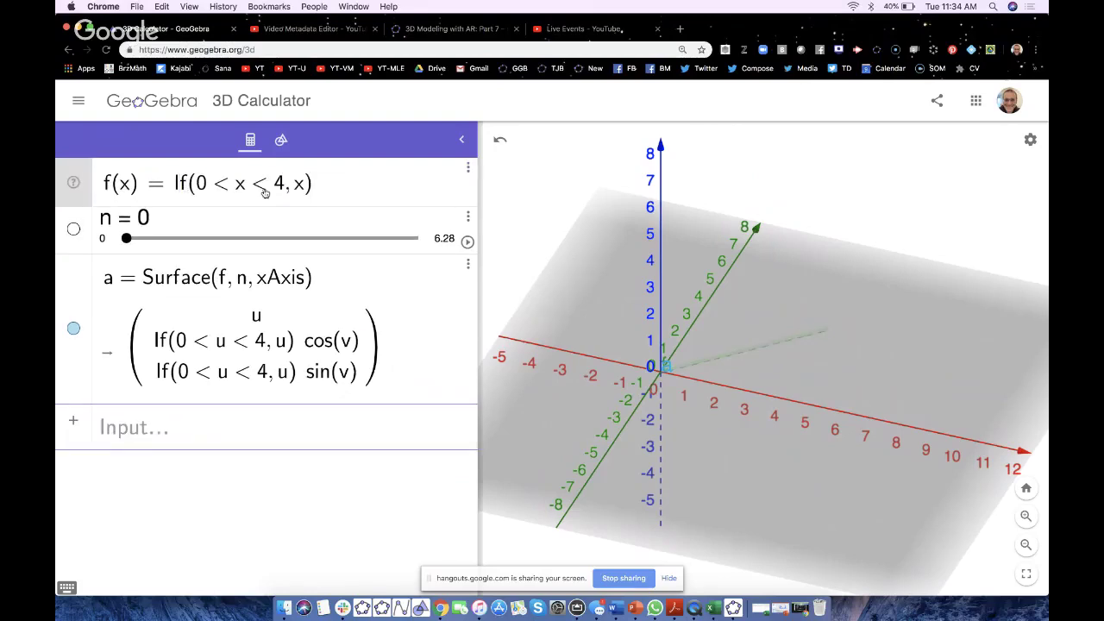
Redefine f as If(0<x<4, sin(x)) and sweep n to revolve the sine curve.
click(302, 185)
key(BackSpace)
text(sin)
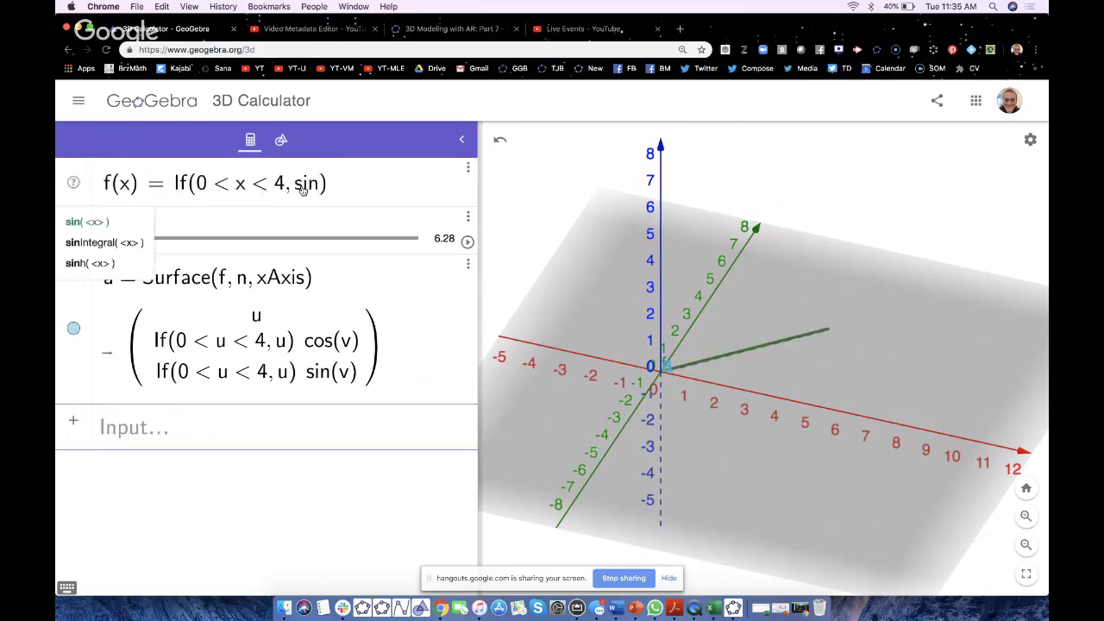
text((x)
key(Return)
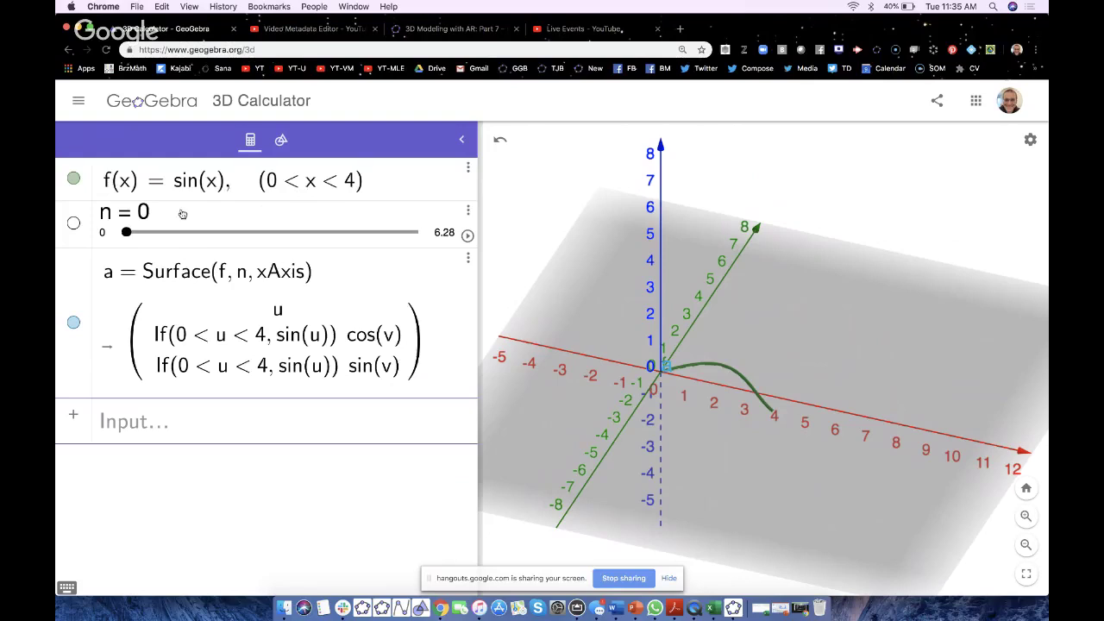
mouse_move(129, 231)
mouse_down()
mouse_move(366, 235)
mouse_move(422, 214)
mouse_up()
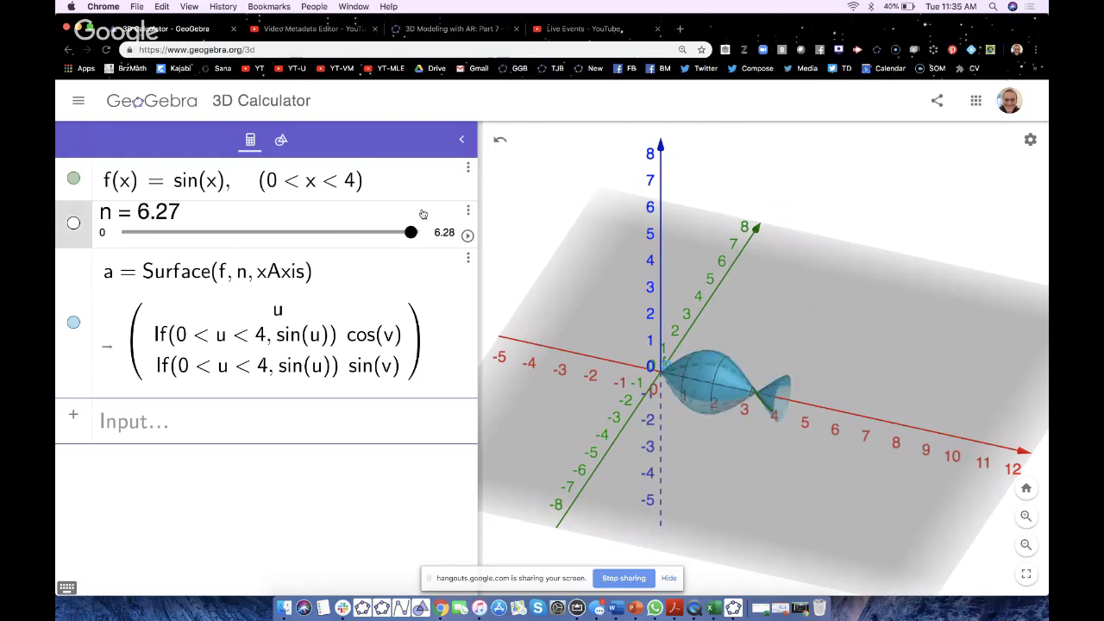
mouse_move(582, 272)
mouse_down()
mouse_move(604, 288)
mouse_move(586, 289)
mouse_up()
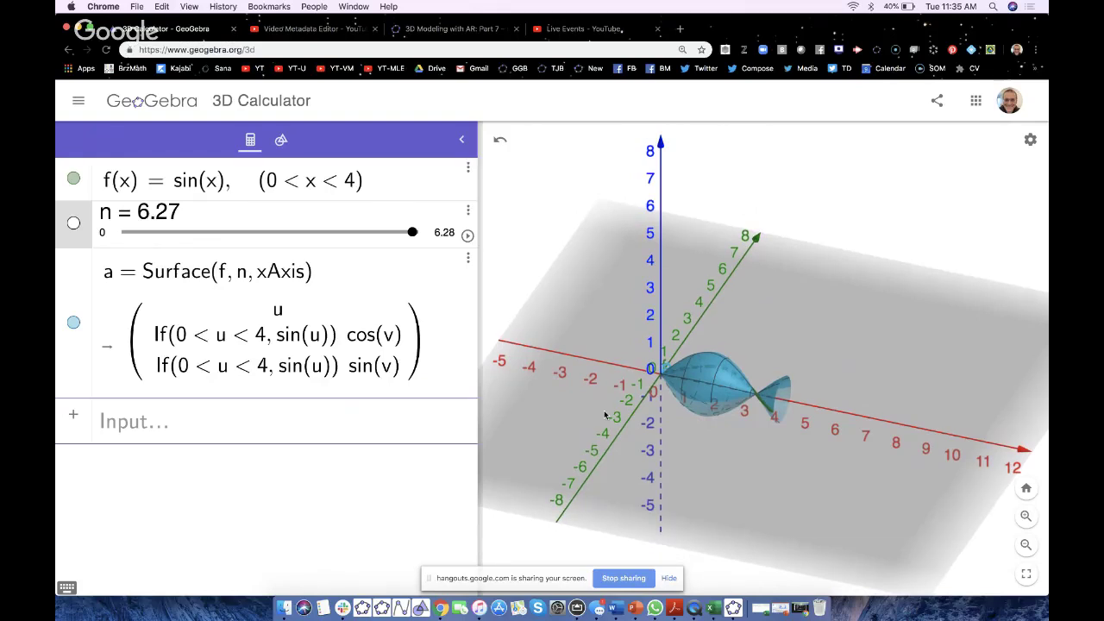
drag(605, 415, 608, 431)
drag(413, 232, 118, 237)
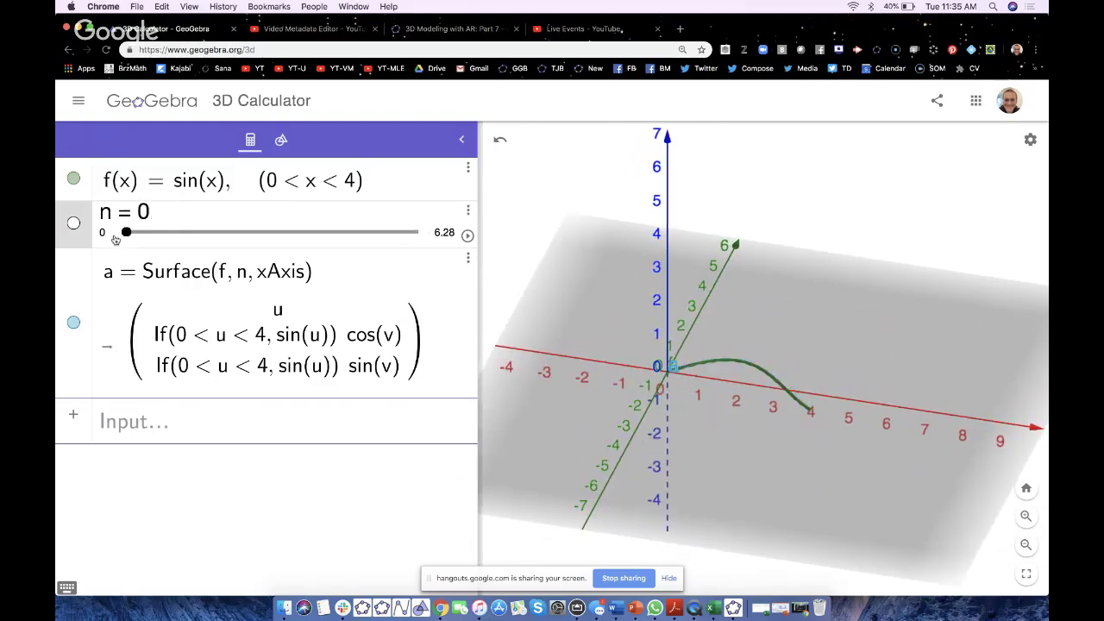
Restore f to x and drag n to 6.27 for a nearly complete cone.
click(218, 180)
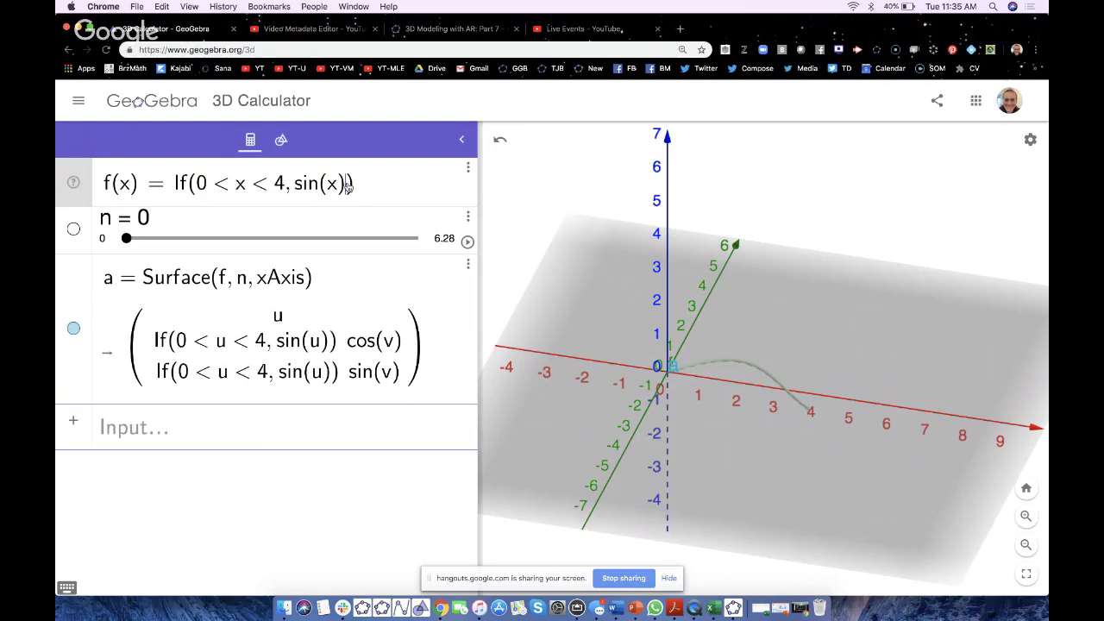
key(BackSpace)
key(BackSpace)
key(BackSpace)
text(x)
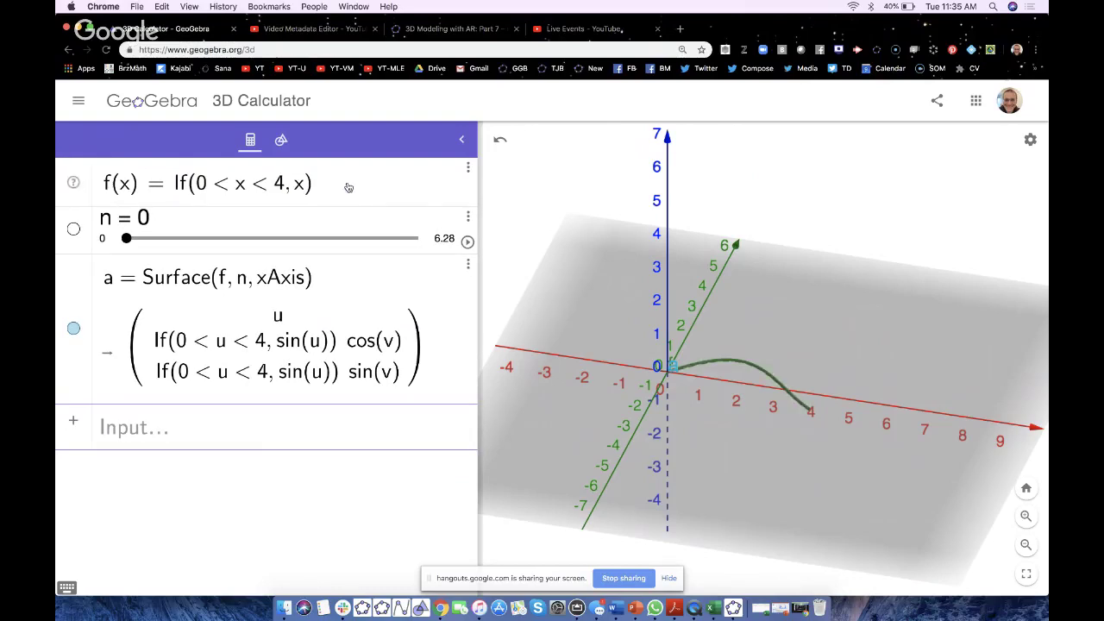
key(Return)
drag(130, 233, 412, 233)
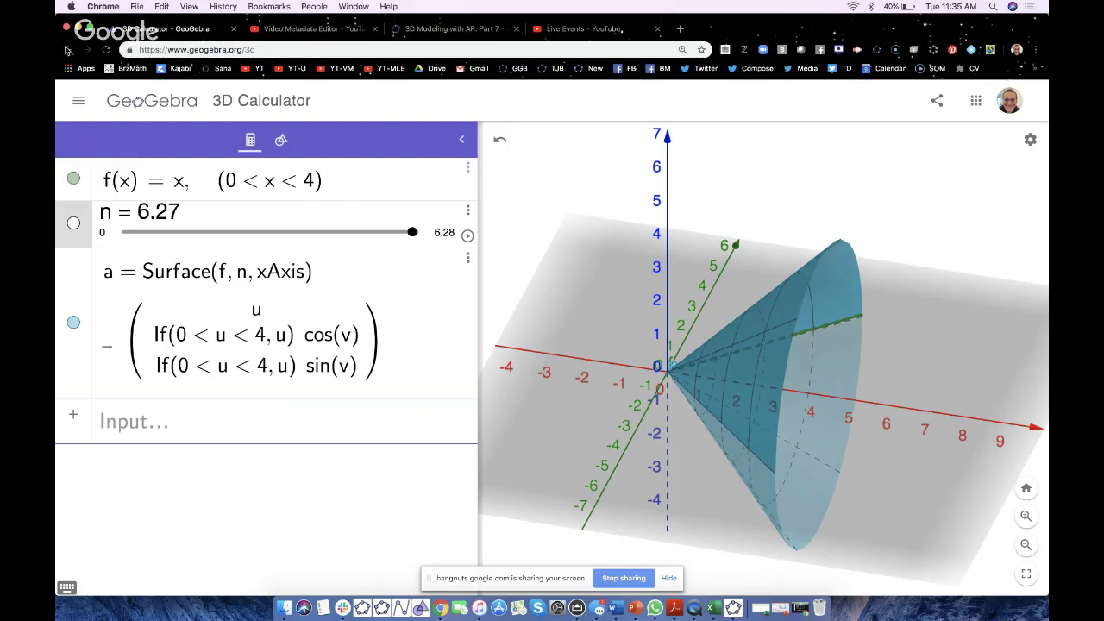
Expand the main menu's File options, then close the menu.
click(79, 100)
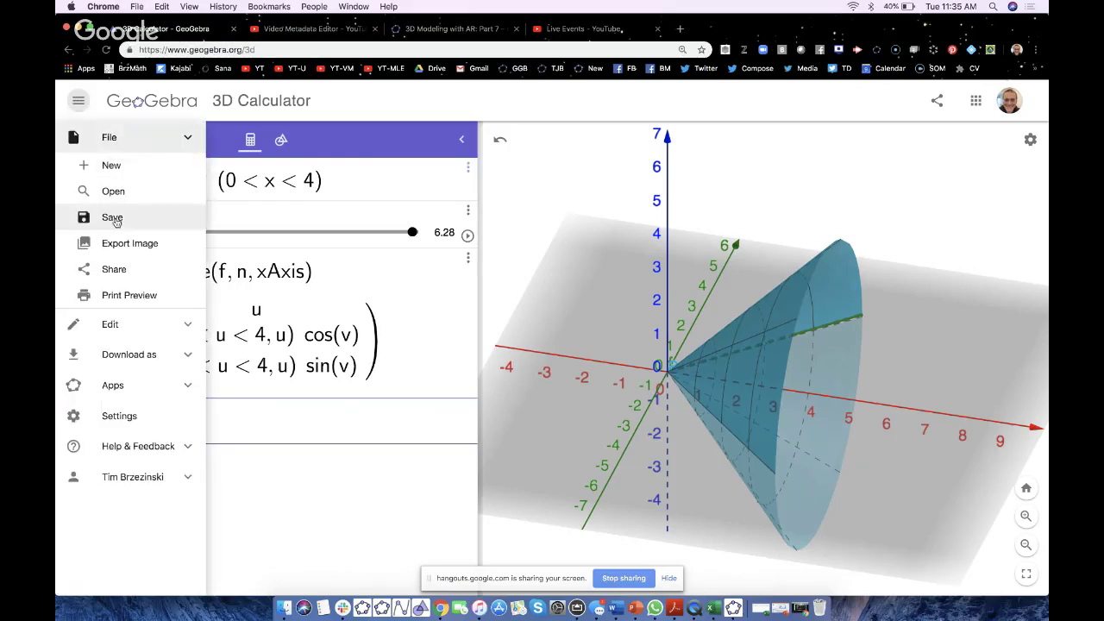
click(614, 196)
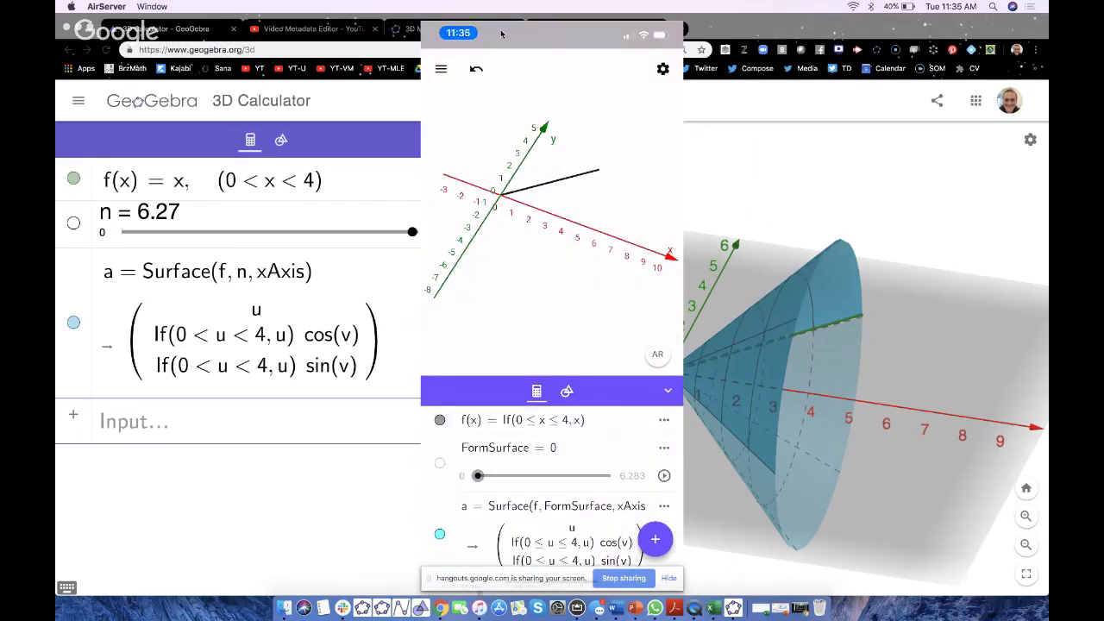
Move the phone mirror right and minimise Chrome, GeoGebra Classic and Slack.
drag(501, 33, 659, 29)
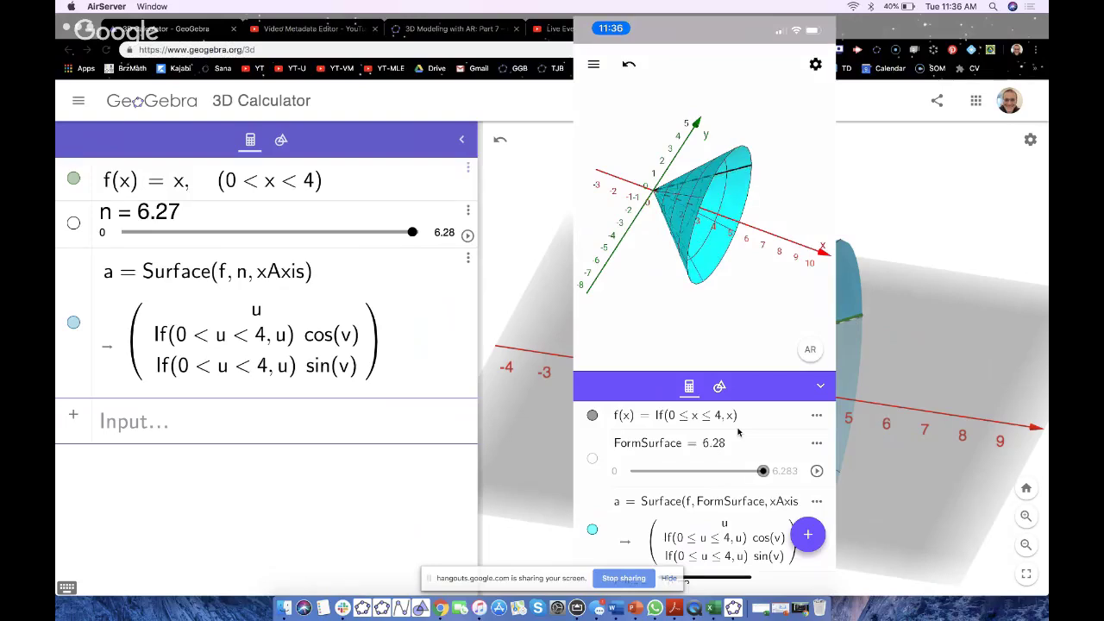
click(80, 28)
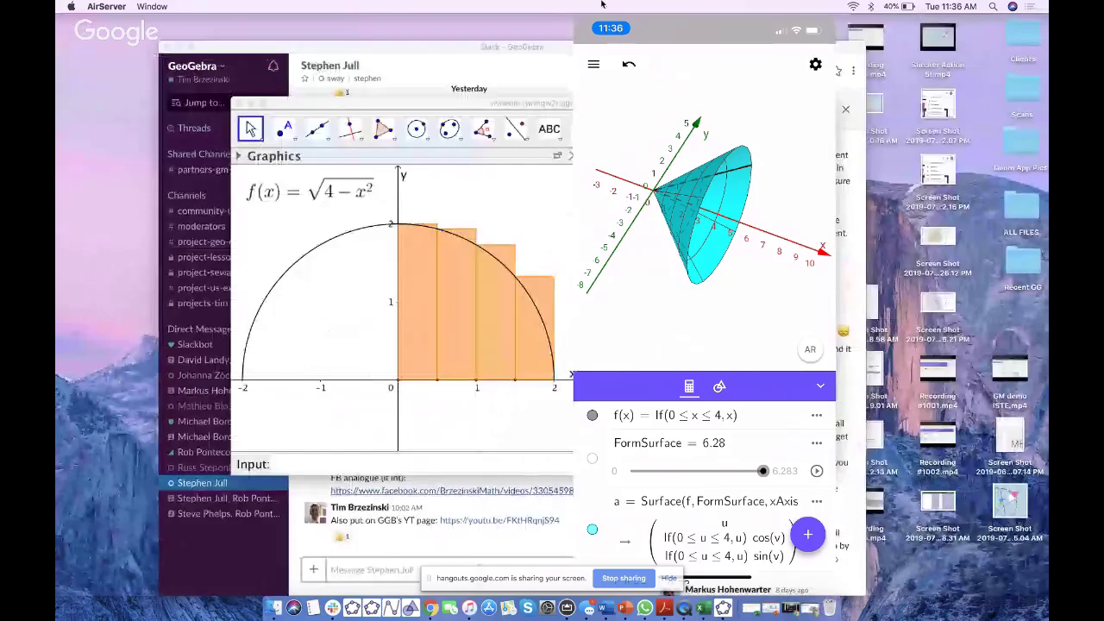
click(251, 103)
click(167, 47)
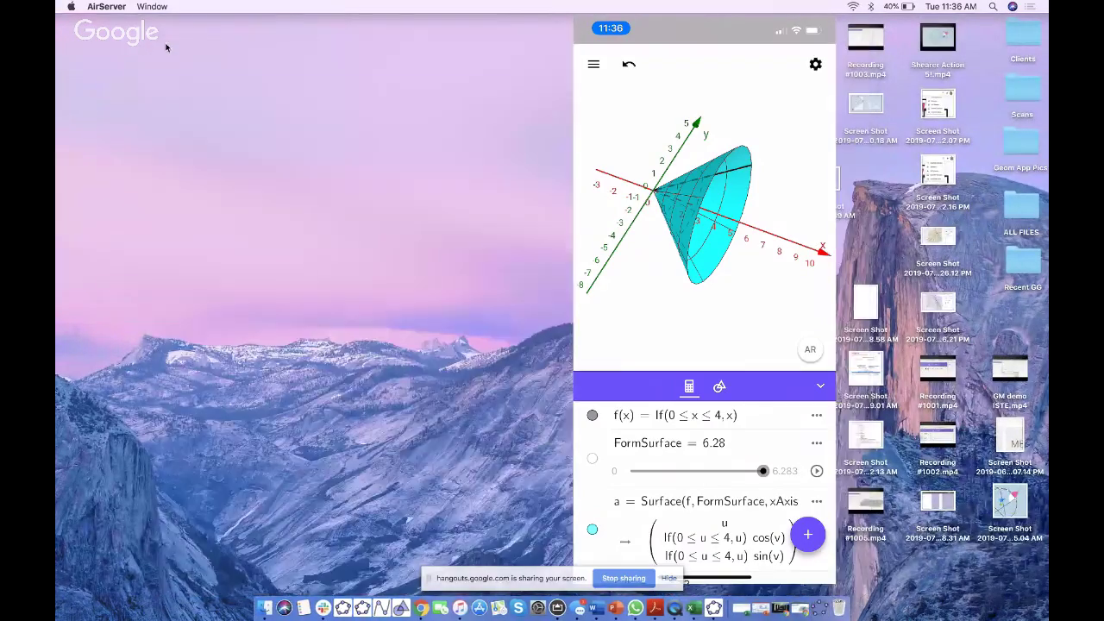
drag(729, 30, 776, 12)
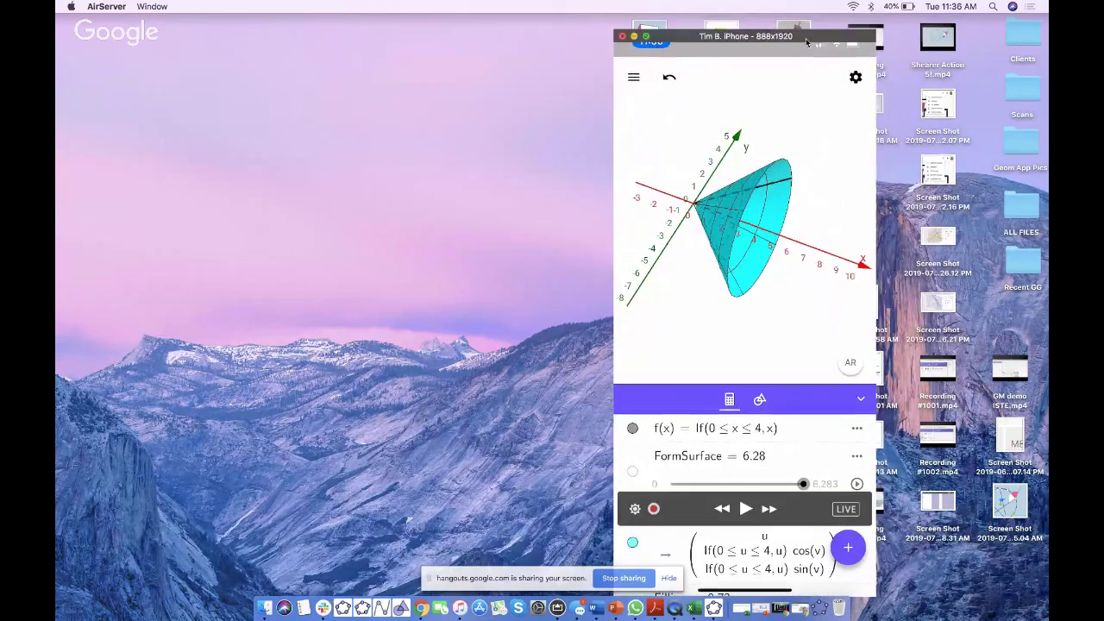
Nudge the phone mirror window while the cone is placed in AR beside the paper cones.
drag(747, 36, 750, 16)
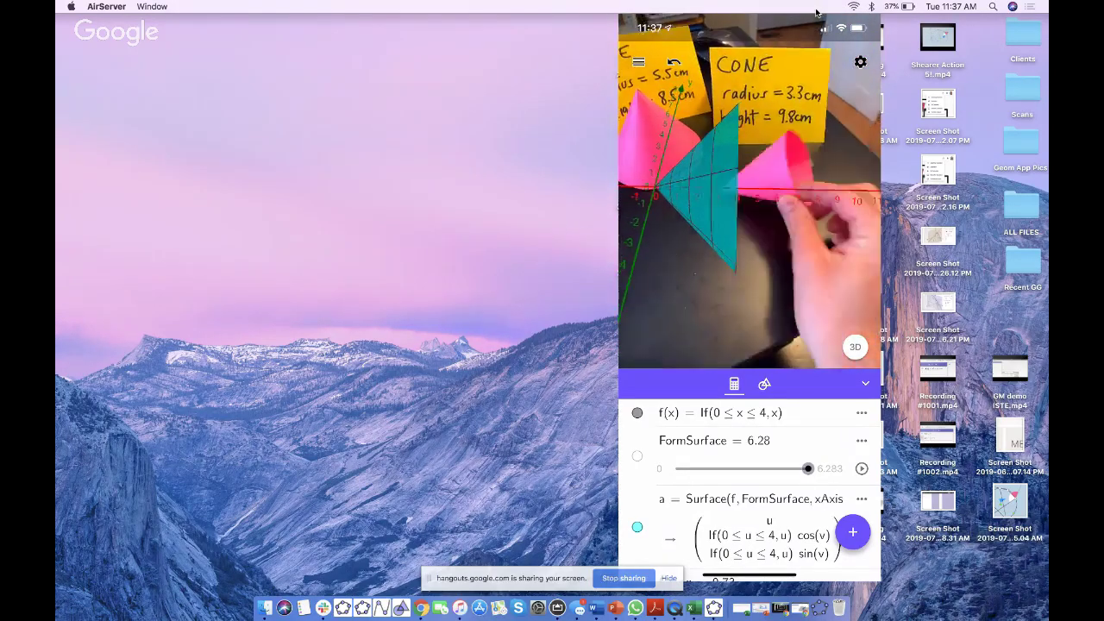
Reposition the phone mirror window and enlarge it to full screen.
drag(747, 51, 701, 67)
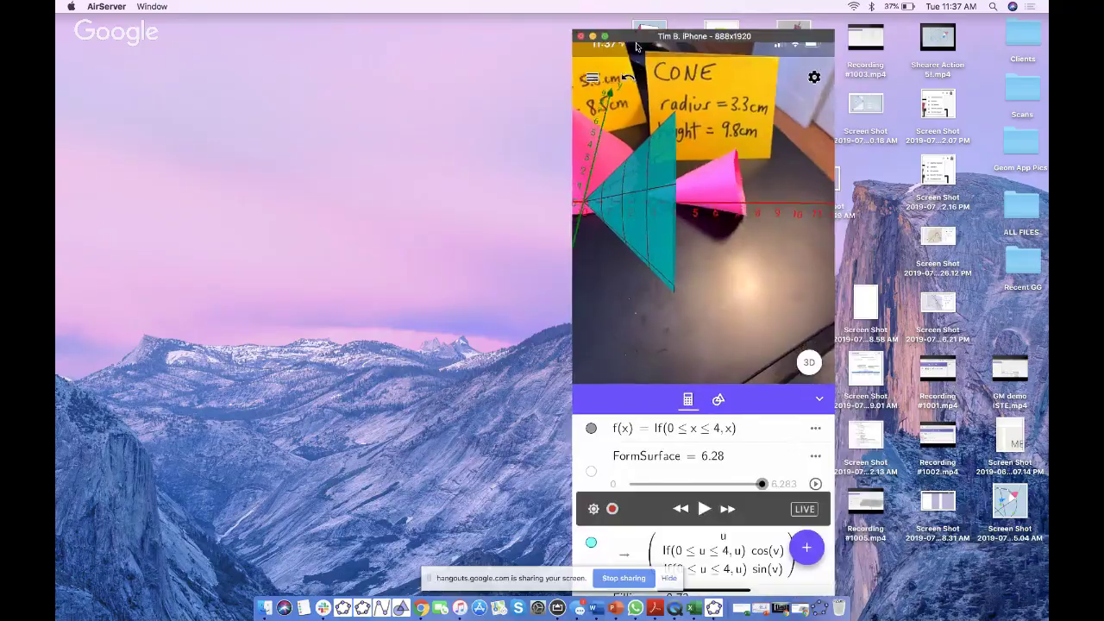
click(604, 36)
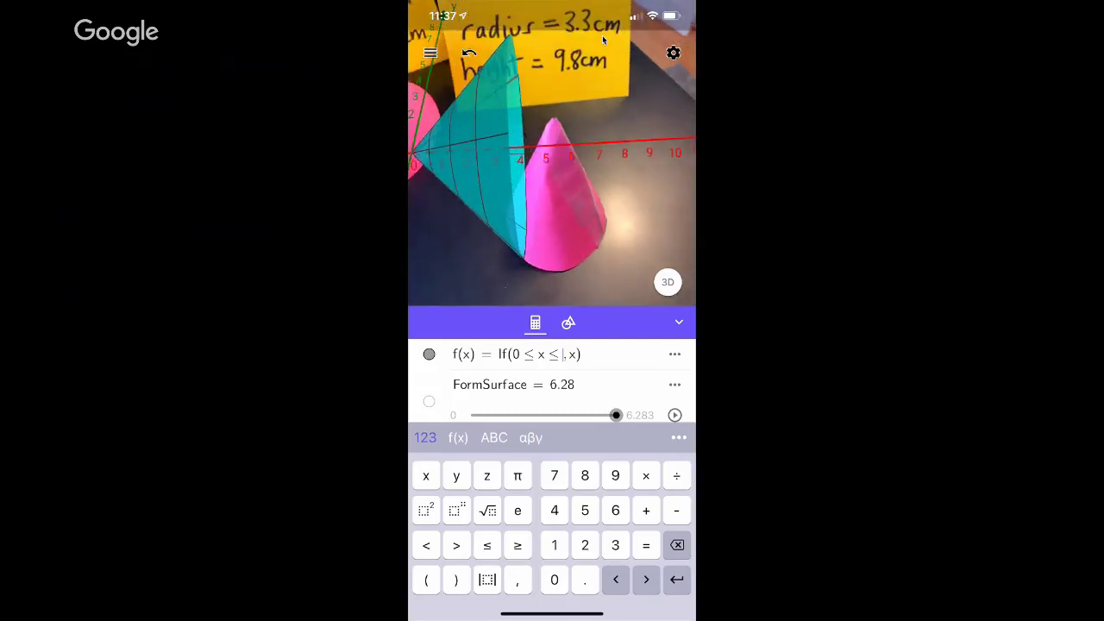
Finish entering 9.8 as f's upper limit and commit it.
text(9.)
key(Right)
key(Right)
key(Right)
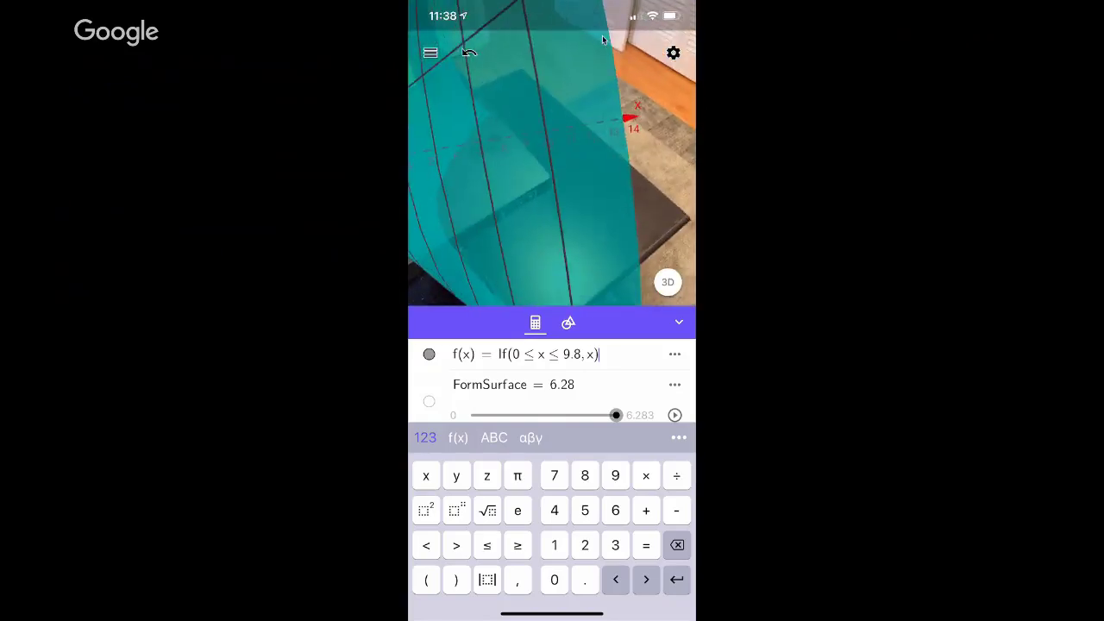
key(Return)
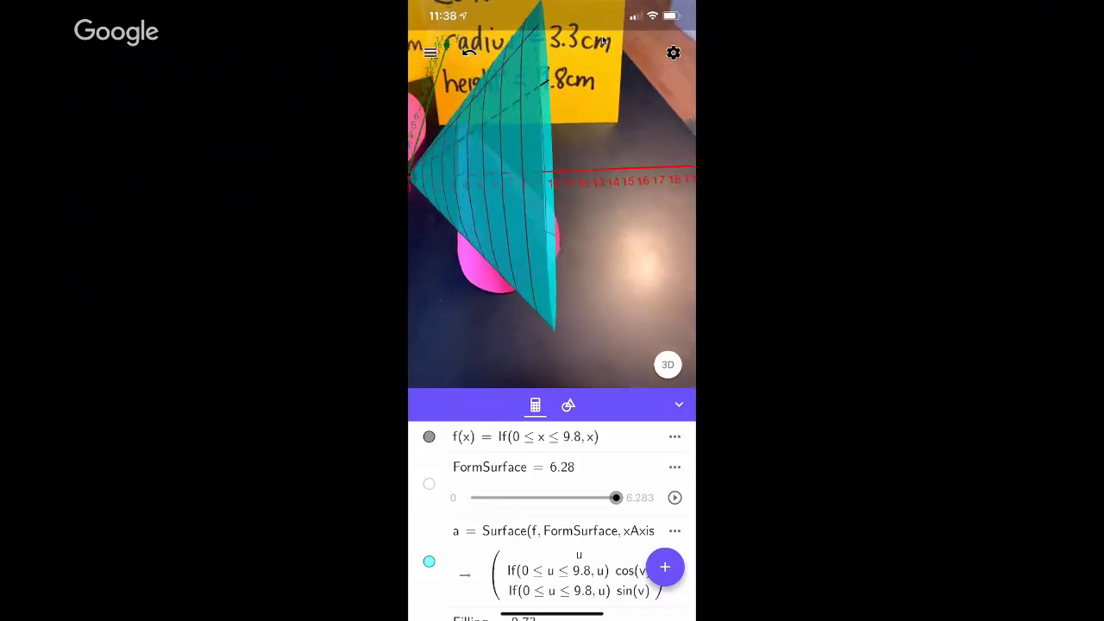
Start the 3.3/9.8 slope by inserting 3.3/ before the x in f.
click(587, 436)
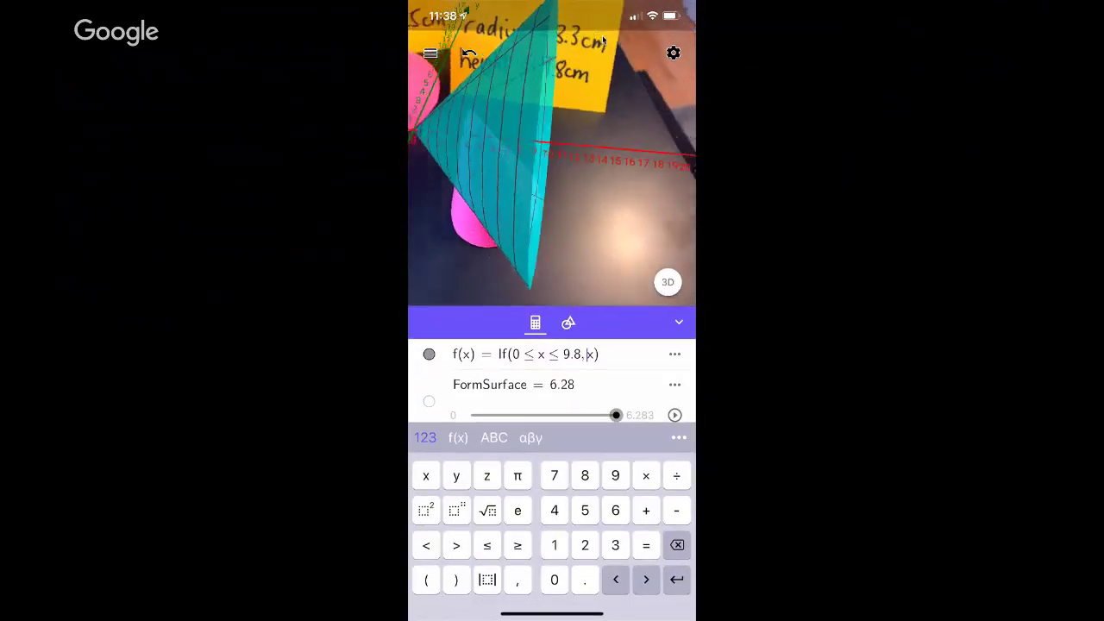
key(Return)
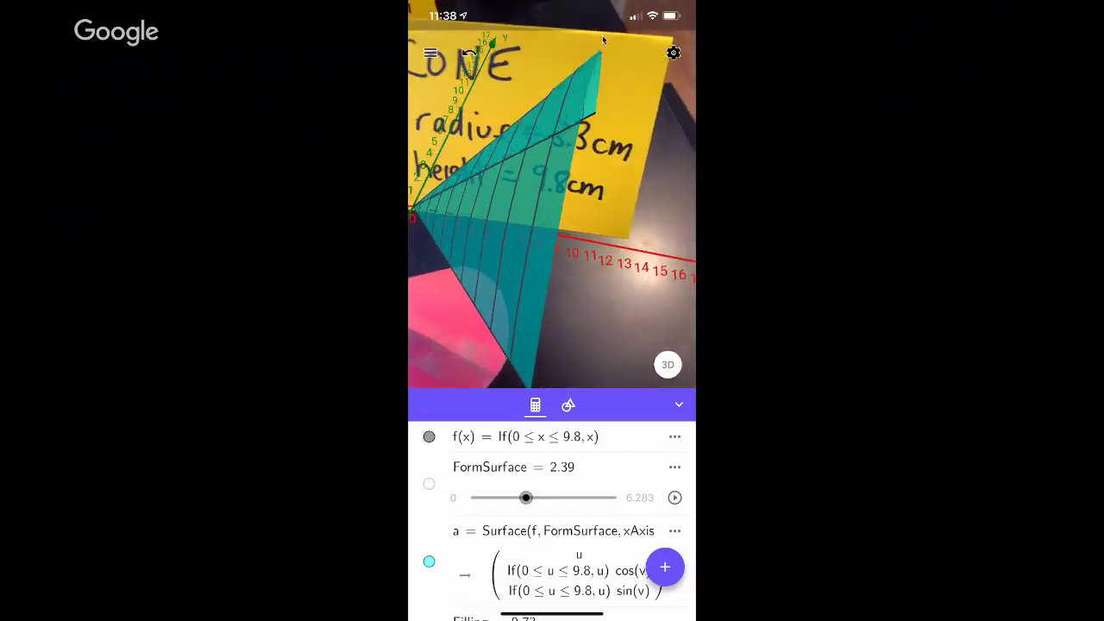
click(588, 437)
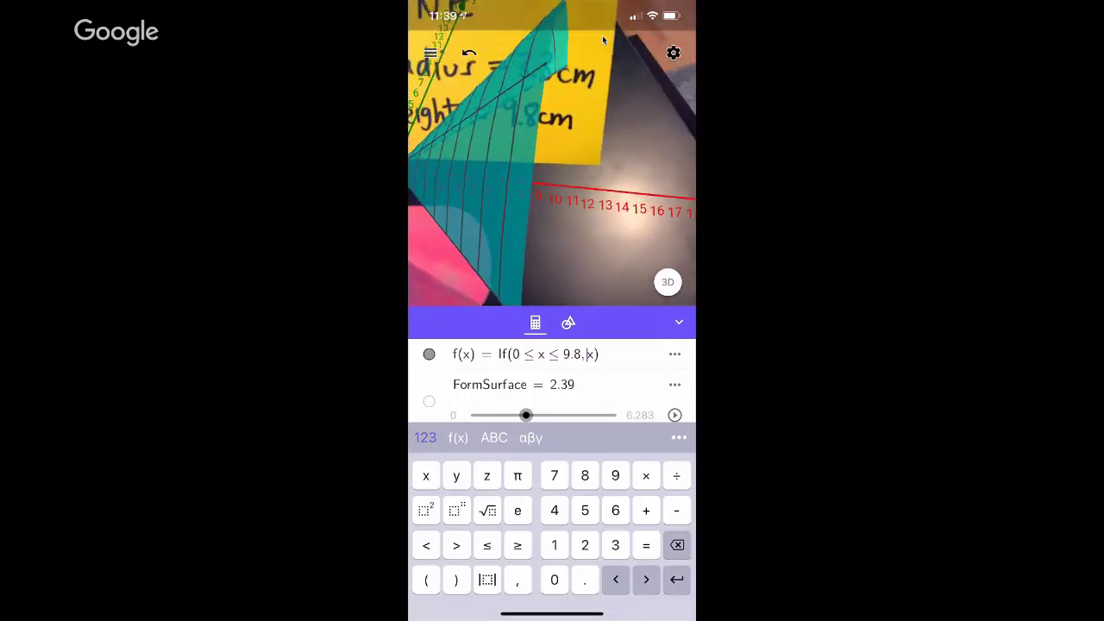
text(3.3/9.8)
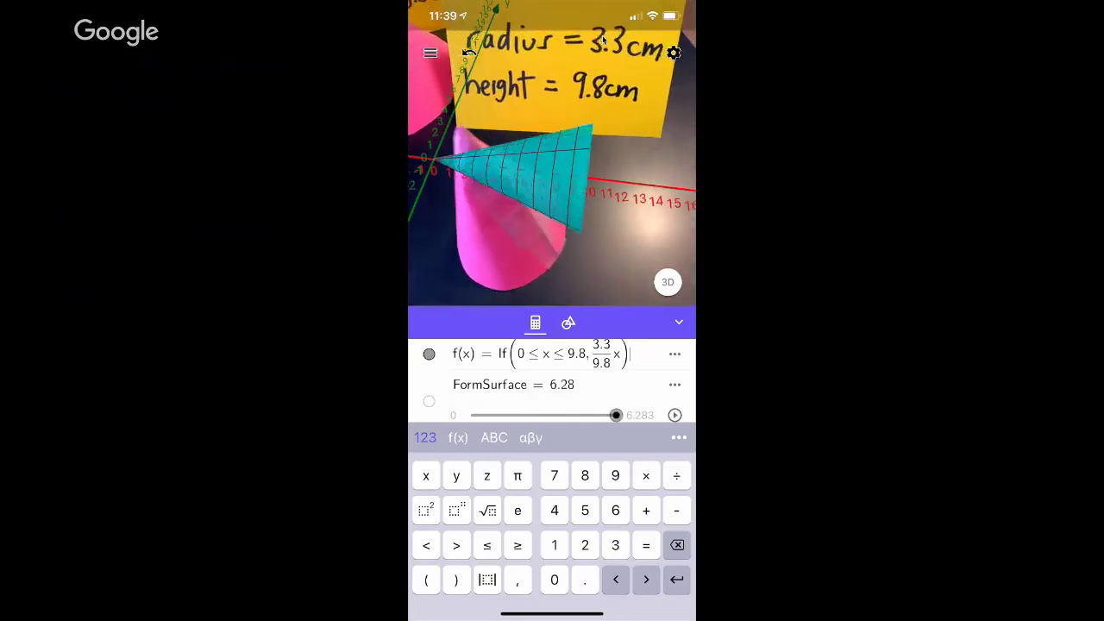
Commit f as (3.3/9.8)x on 0 to 9.8.
key(Return)
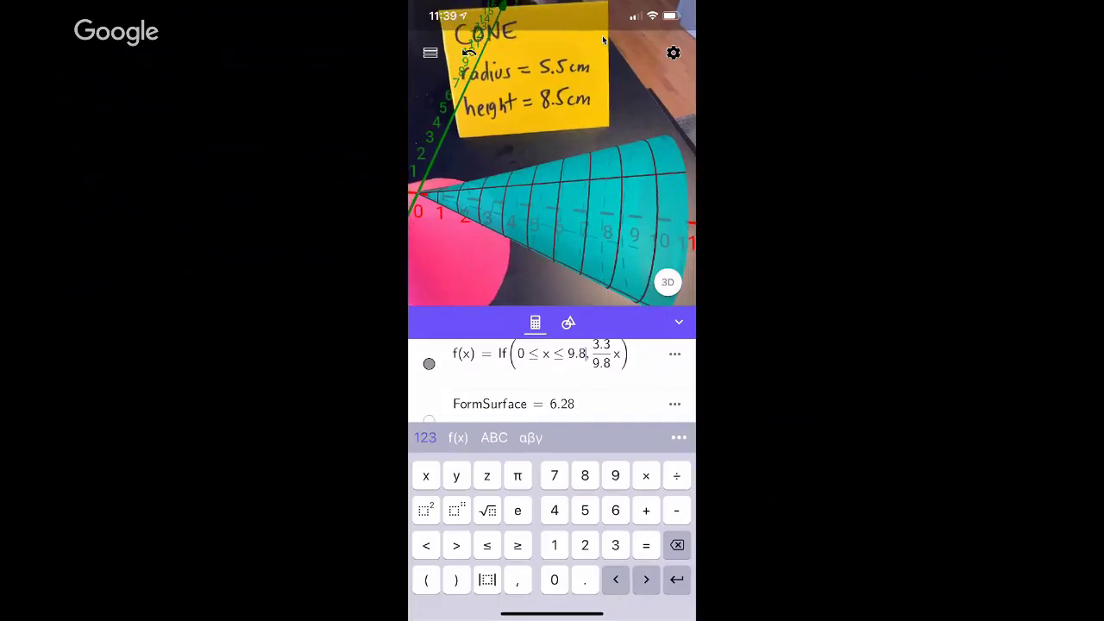
Redefine f as (5.5/8.5)x with an upper limit of 8.5.
key(BackSpace)
key(BackSpace)
key(BackSpace)
text(8.5)
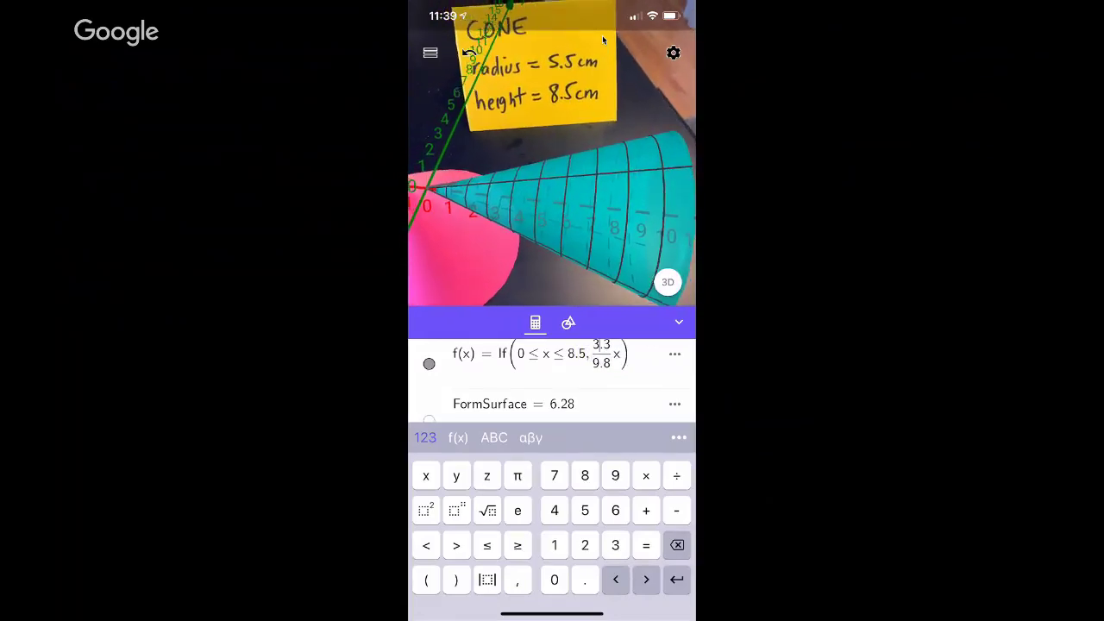
key(Right)
key(BackSpace)
key(BackSpace)
key(BackSpace)
text(5.5)
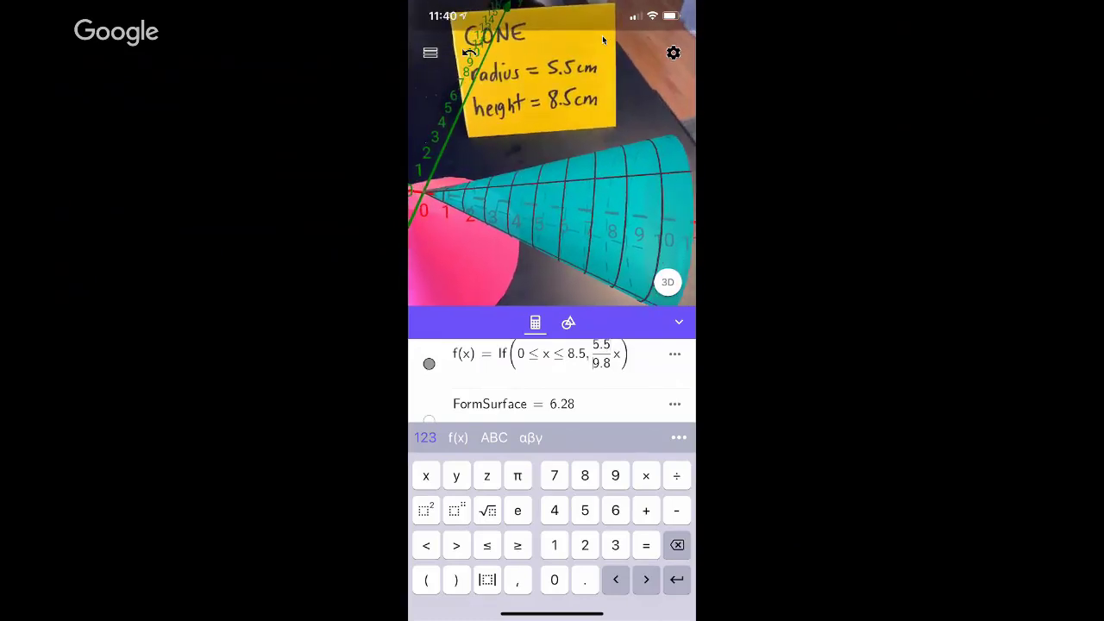
key(Right)
key(BackSpace)
key(BackSpace)
text(8.)
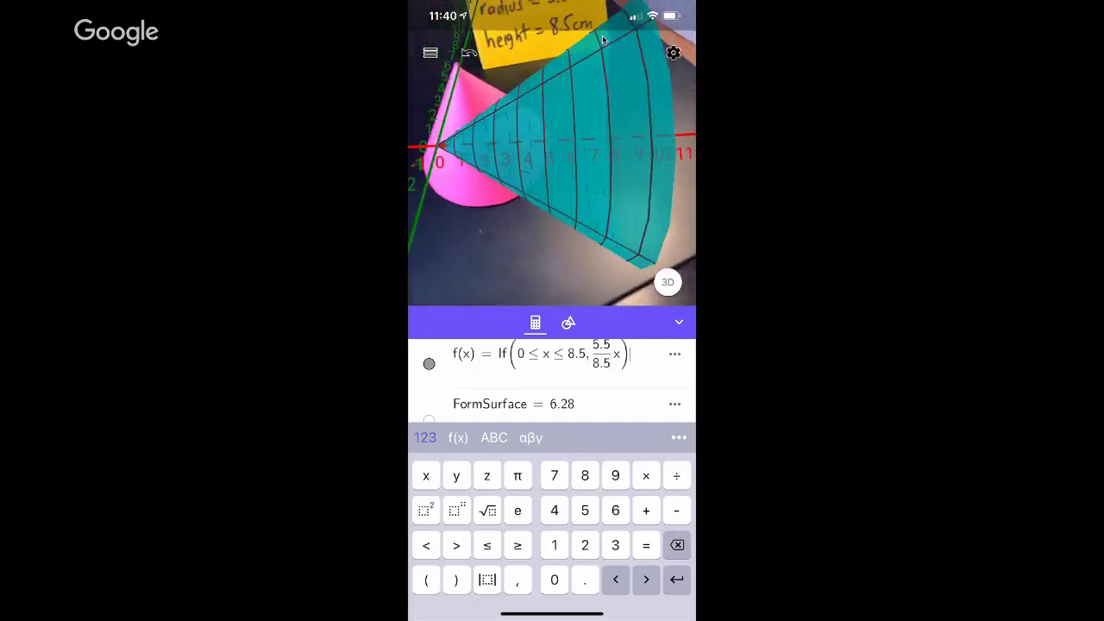
key(Return)
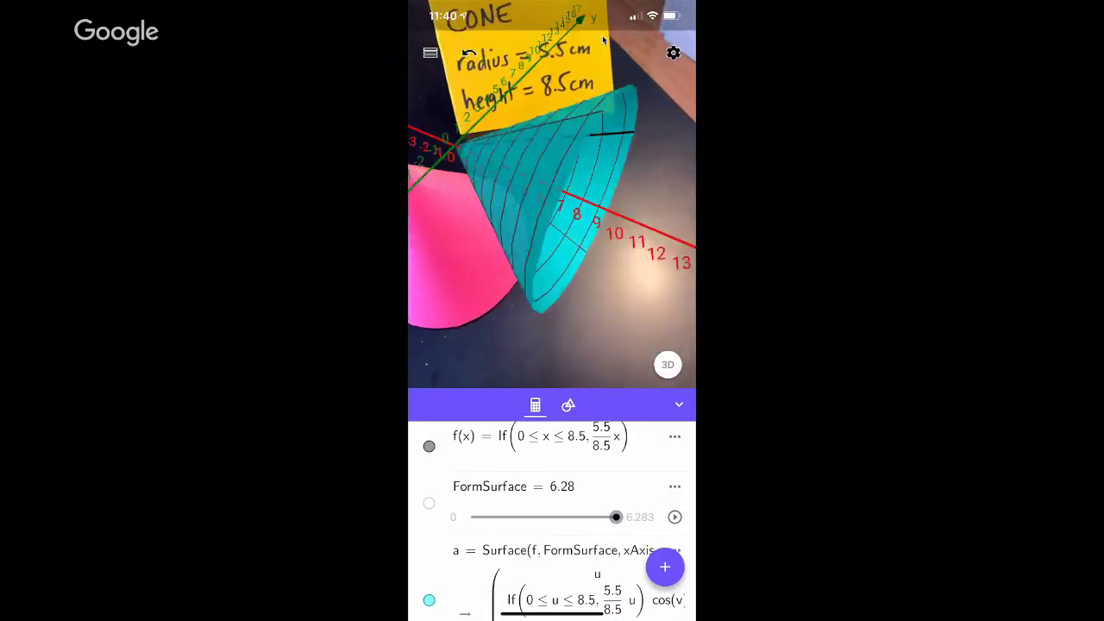